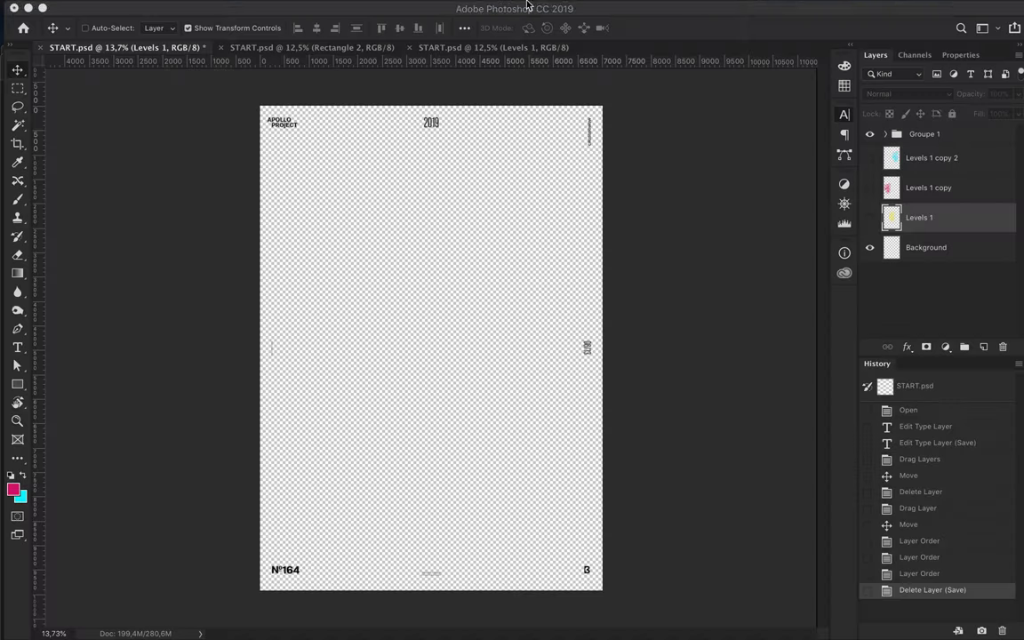
Draw a full-width yellow rectangle above the Background layer and move it into place
left_click(978, 247)
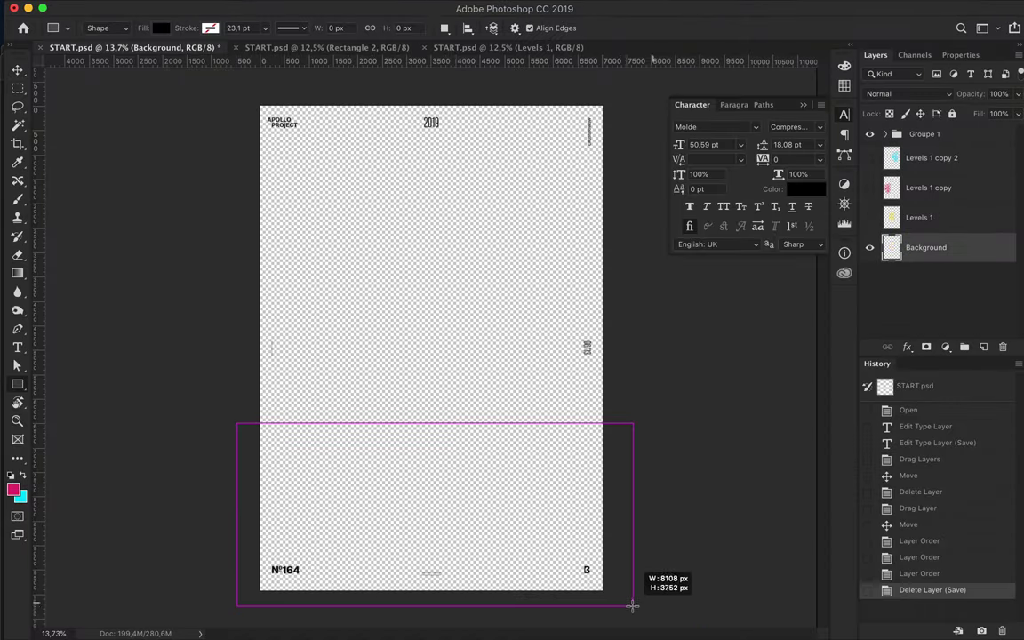
left_click_drag(663, 602, 663, 602)
left_click(160, 28)
left_click(116, 120)
key("v")
mouse_move(451, 447)
left_mouse_down()
mouse_move(452, 270)
mouse_move(470, 121)
left_mouse_up()
Duplicate the band, recolour the copy cyan, and move it to the top
key("u")
left_click(98, 28)
left_click(137, 120)
key("v")
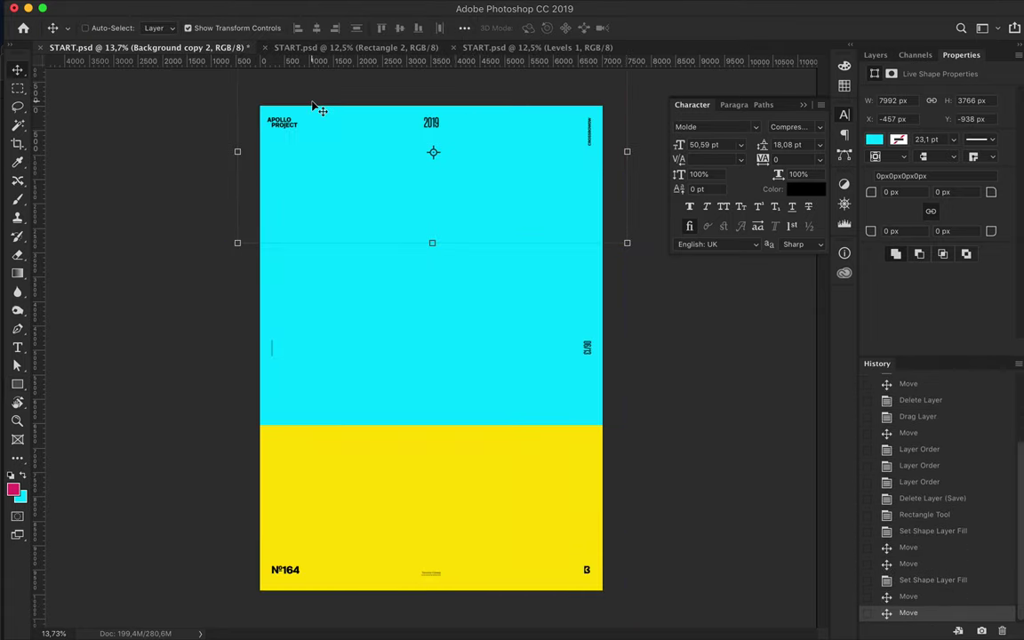
key("ctrl+t")
left_click_drag(432, 85, 432, 95)
Duplicate the band again and make the top copy magenta
key("Return")
key("u")
left_click(98, 27)
left_click(159, 120)
key("v")
Stack the bands magenta, cyan, yellow without gaps and raise a statue layer above them
left_click(456, 442)
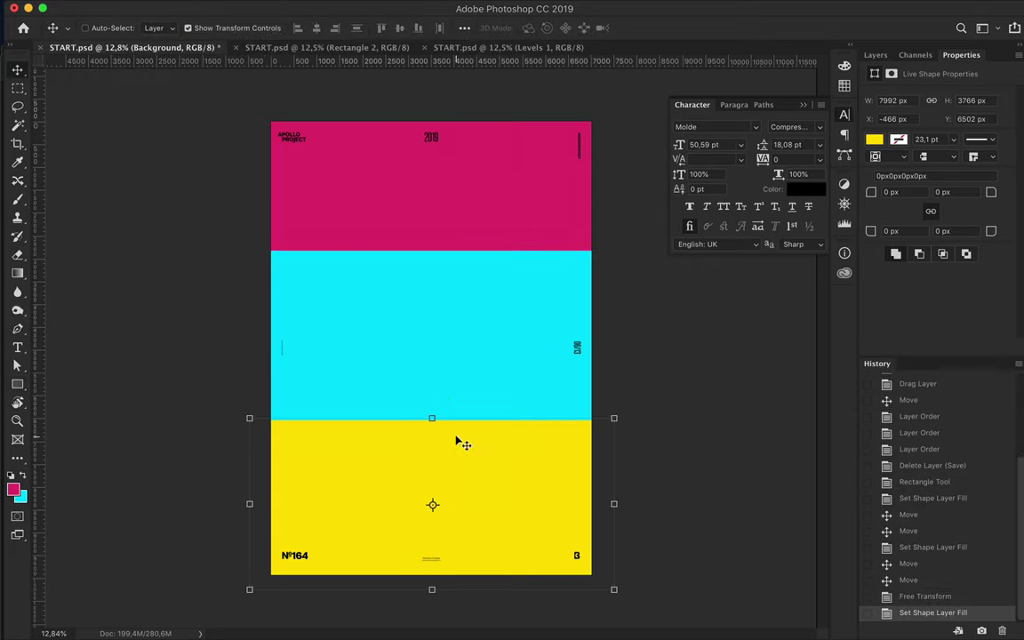
left_click_drag(441, 453, 441, 451)
left_click_drag(439, 365, 458, 205)
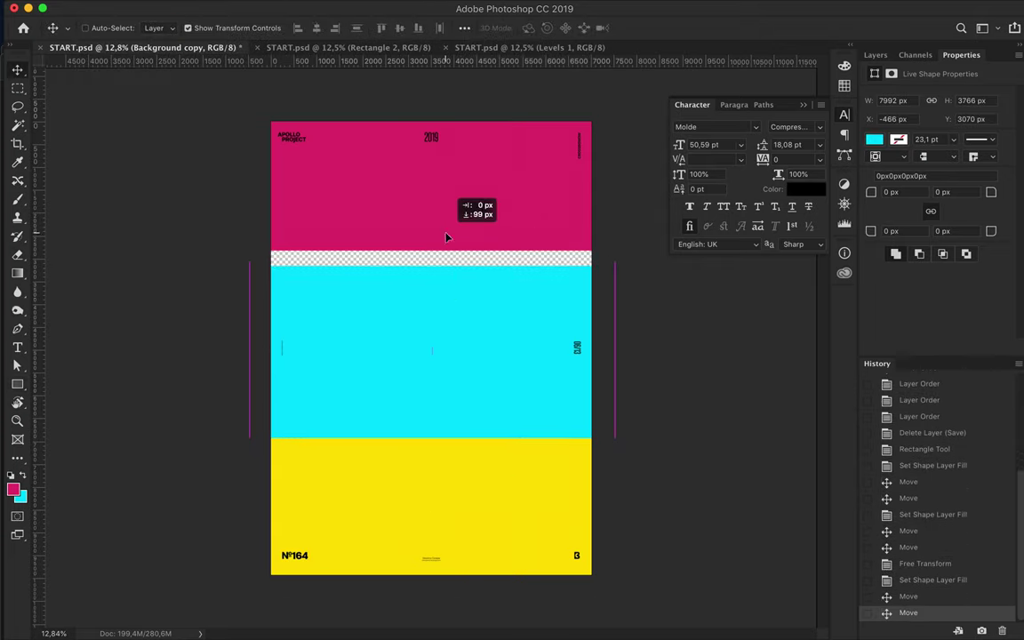
left_click_drag(432, 260, 432, 273)
key("Return")
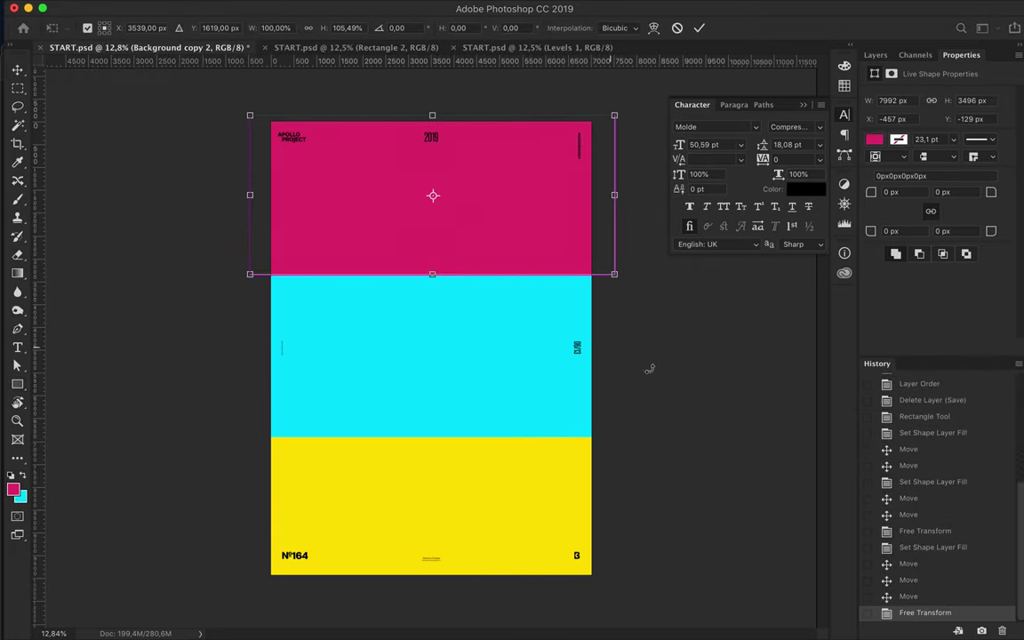
key("Return")
left_click(876, 54)
left_click_drag(931, 192, 932, 151)
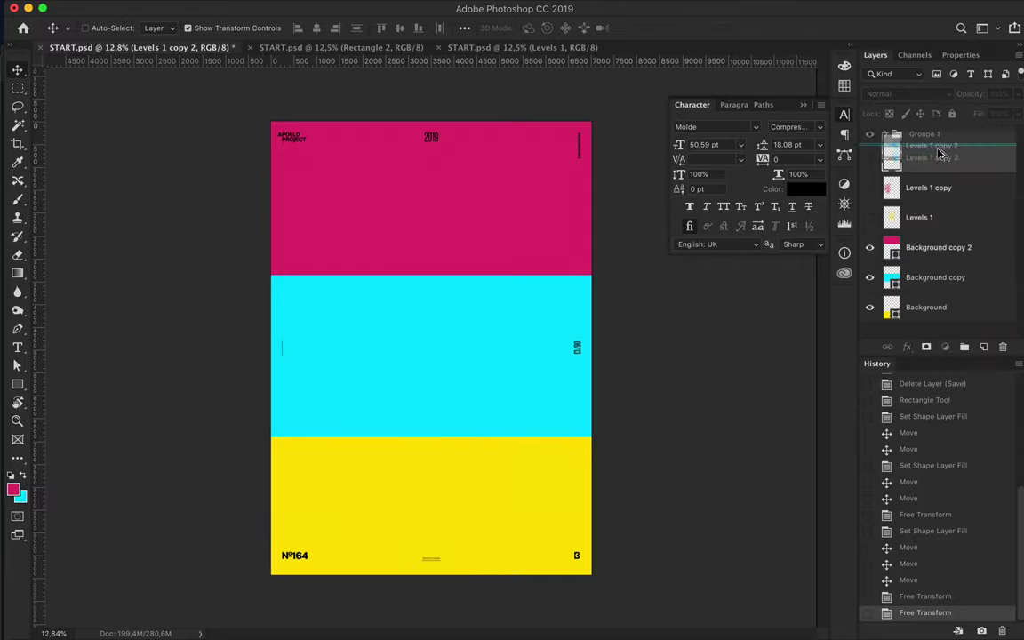
Place the statue image, load its outline as a selection, and shift it right and up
mouse_move(533, 268)
left_mouse_down()
mouse_move(485, 271)
mouse_move(478, 464)
left_mouse_up()
key("ctrl+plus")
left_click(891, 157, "ctrl")
key("b")
key("x")
key("v")
key("ctrl+d")
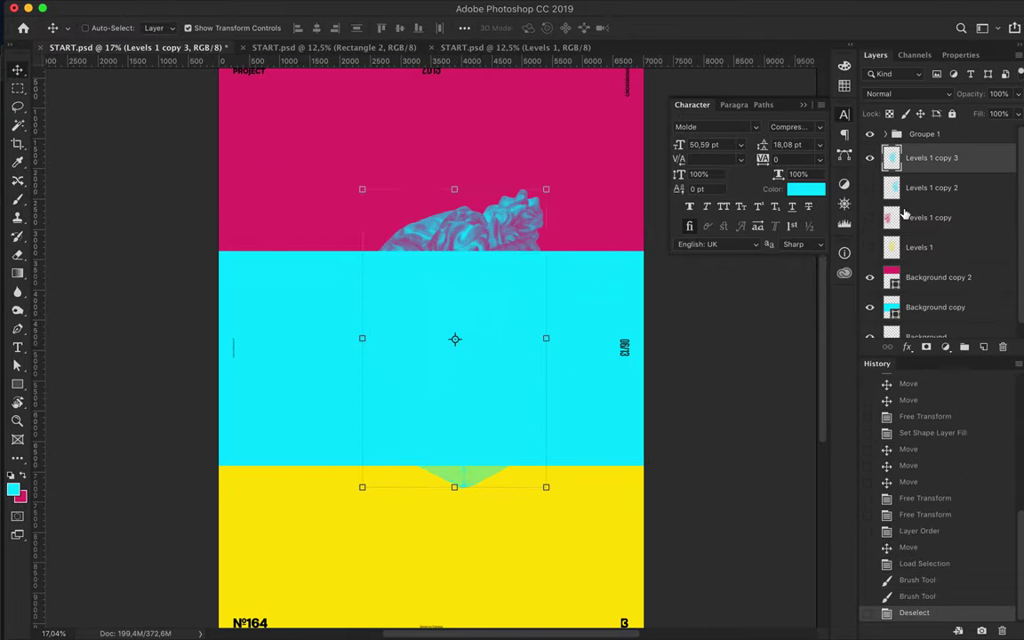
left_click_drag(455, 338, 526, 315)
Paint the statue selection black, then move the statue down-left into the cyan and yellow bands
left_click(892, 158, "ctrl")
key("b")
left_click(845, 85)
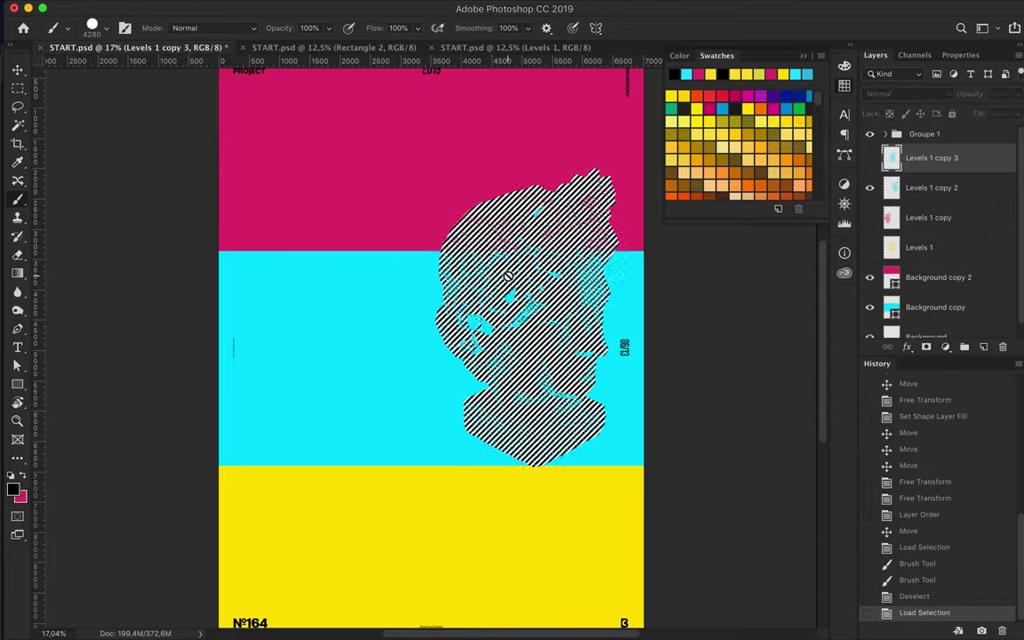
left_click(675, 74)
key("alt+bracketleft")
left_click_drag(533, 267, 537, 491)
key("v")
key("ctrl+d")
mouse_move(529, 282)
left_mouse_down()
mouse_move(346, 441)
mouse_move(354, 435)
left_mouse_up()
Type APOLLO in the magenta band and enlarge it
key("t")
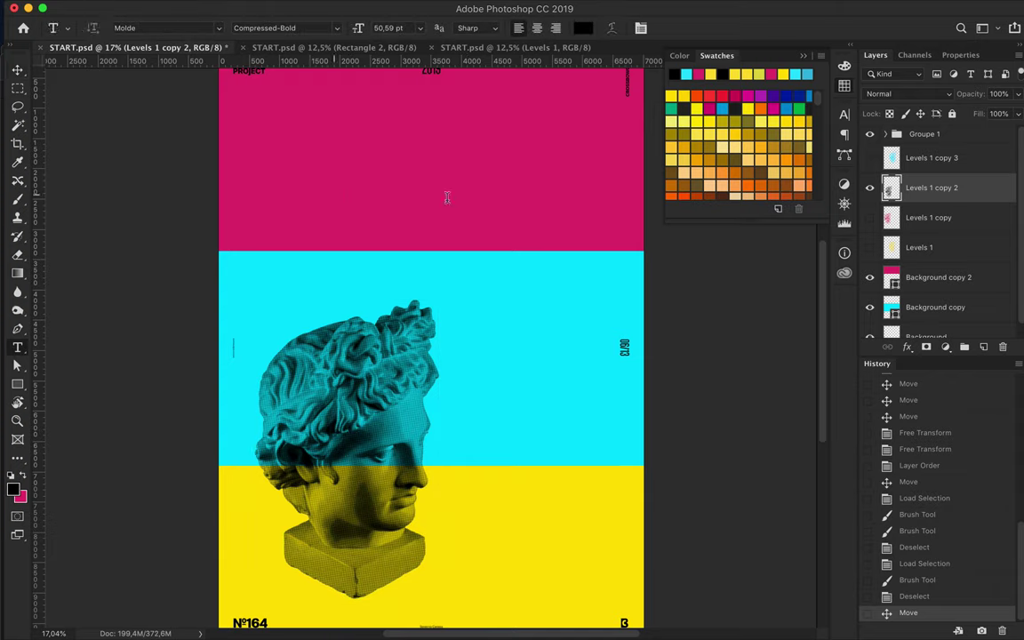
left_click(333, 189)
type("APOLLO")
key("ctrl+Return")
key("ctrl+t")
left_click_drag(372, 193, 434, 195)
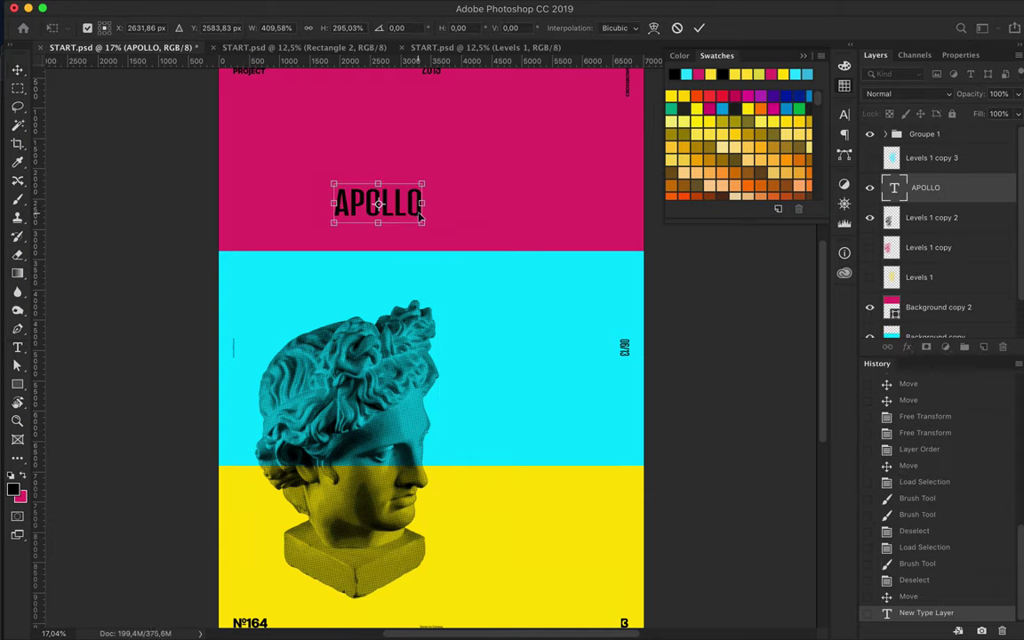
key("Return")
key("ctrl+z")
key("ctrl+t")
left_click_drag(357, 204, 418, 223)
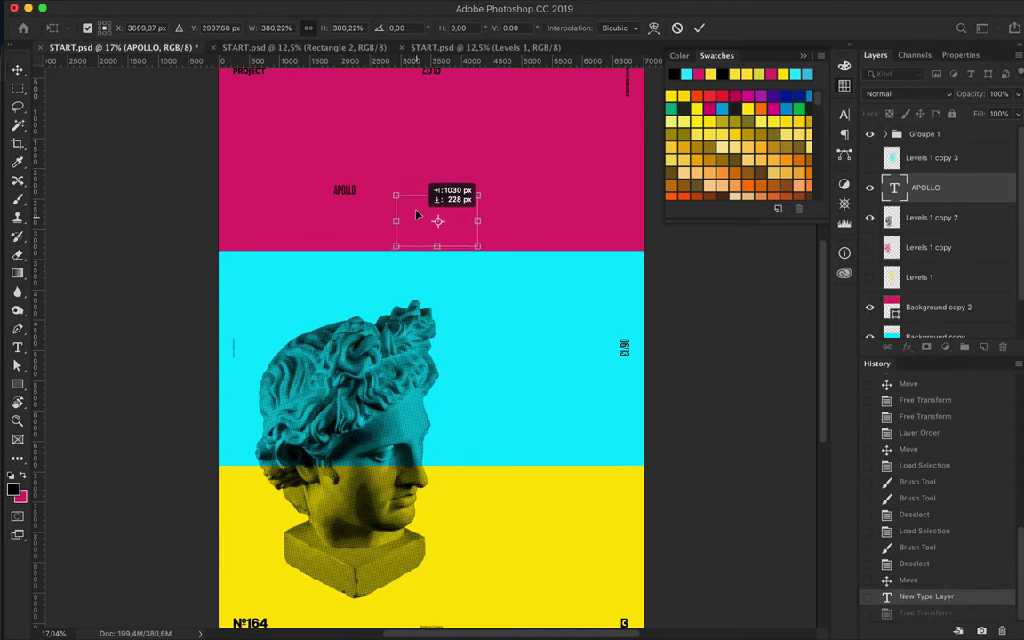
key("Return")
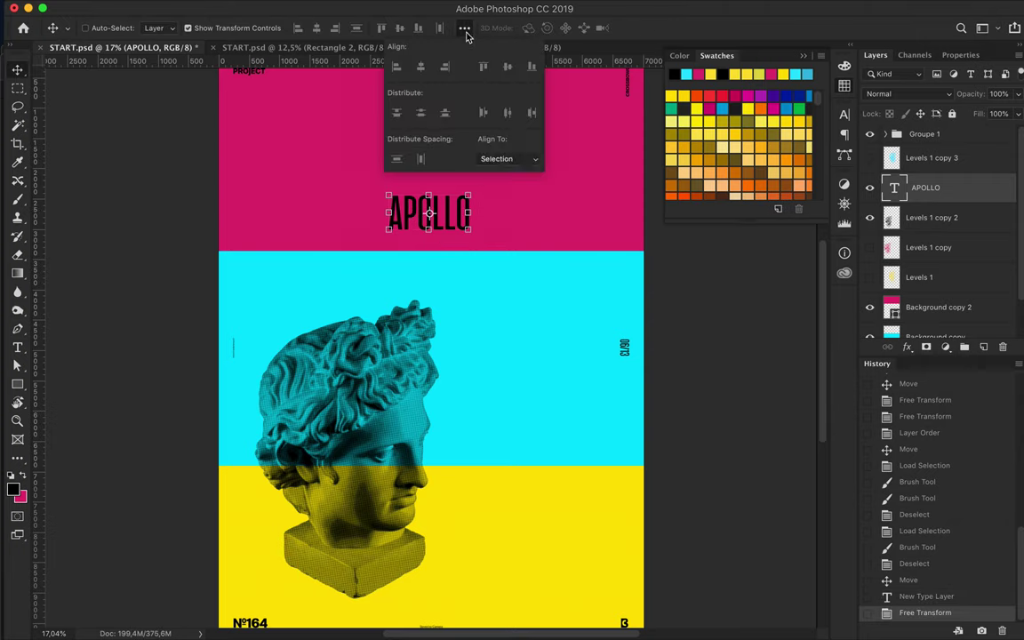
Centre APOLLO horizontally and add a cyan APOLLO copy below it
left_click(464, 27)
left_click(448, 69)
scroll(524, 239, "down", 1)
key("t")
mouse_move(591, 213)
left_mouse_down()
mouse_move(431, 228)
mouse_move(469, 411)
left_mouse_up()
left_click(583, 27)
left_click(851, 164)
key("v")
Group the APOLLO layers and name the group 'Type'
left_click(963, 251, "shift")
key("ctrl+g")
double_click(923, 181)
type("Type")
key("Return")
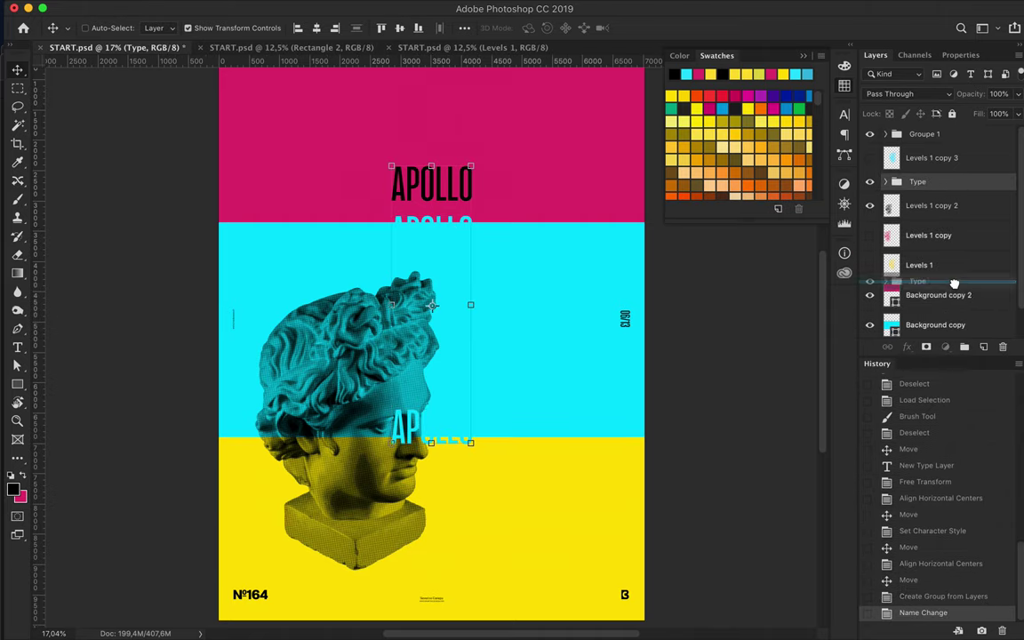
Duplicate APOLLO inside the Type group, colour the copy pink, and place it under the title
left_click_drag(920, 181, 953, 258)
scroll(666, 246, "down", 1)
left_click(447, 208)
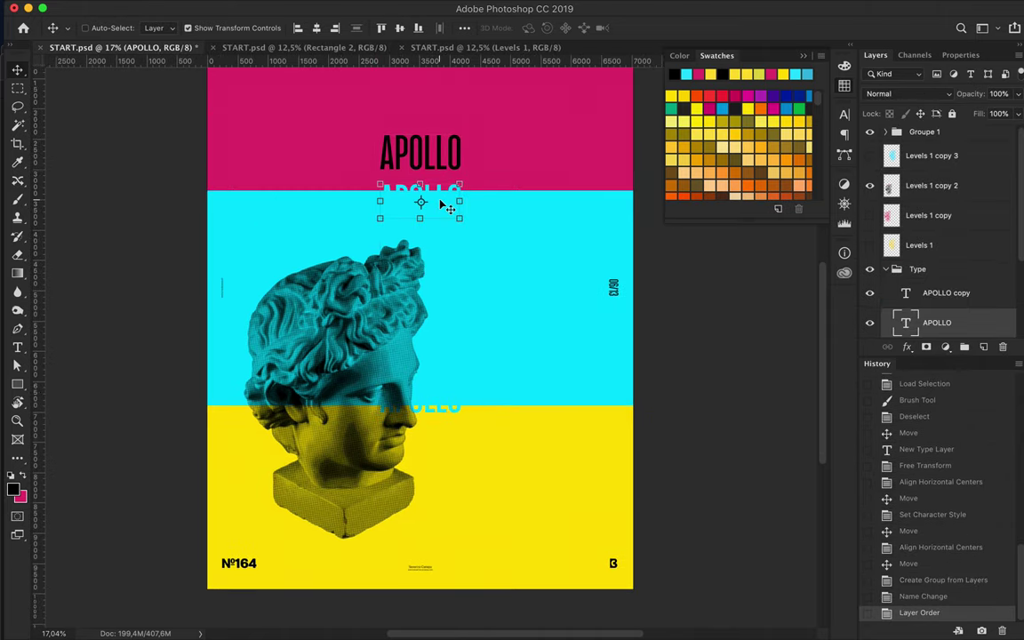
left_click_drag(936, 315, 936, 320)
key("t")
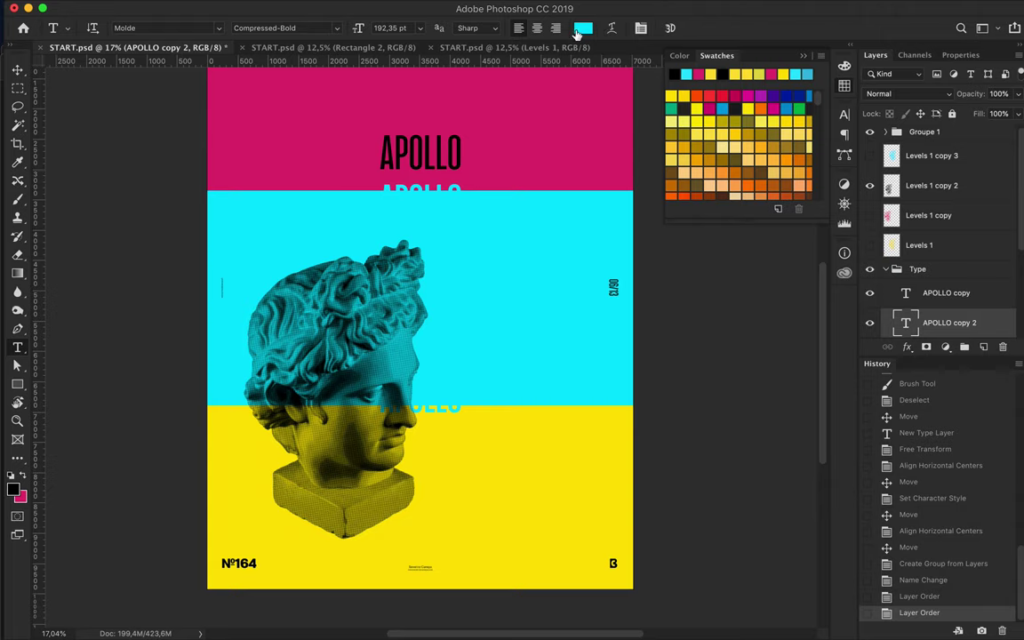
left_click(582, 28)
left_click(427, 107)
key("Return")
key("v")
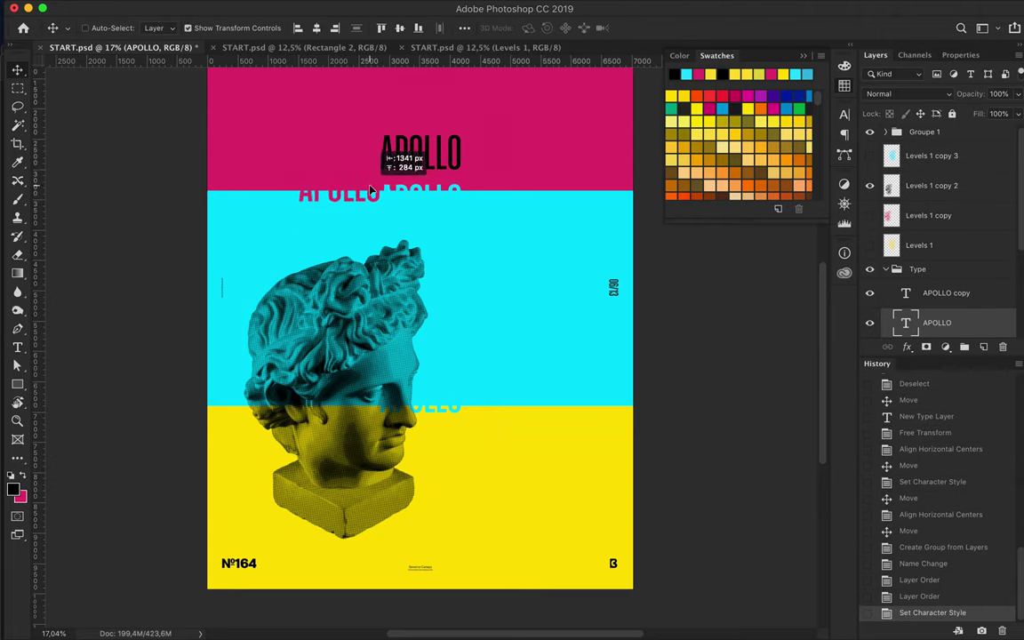
left_click_drag(372, 190, 371, 194)
Rename the pink copy 'APOLLO Red', rasterize it, and erase its top half
double_click(937, 323)
type("APOLLO Red")
key("Return")
key("super+j")
right_click(936, 274)
left_click(798, 493)
key("m")
mouse_move(289, 188)
left_mouse_down()
mouse_move(382, 213)
mouse_move(437, 197)
left_mouse_up()
key("BackSpace")
key("super+d")
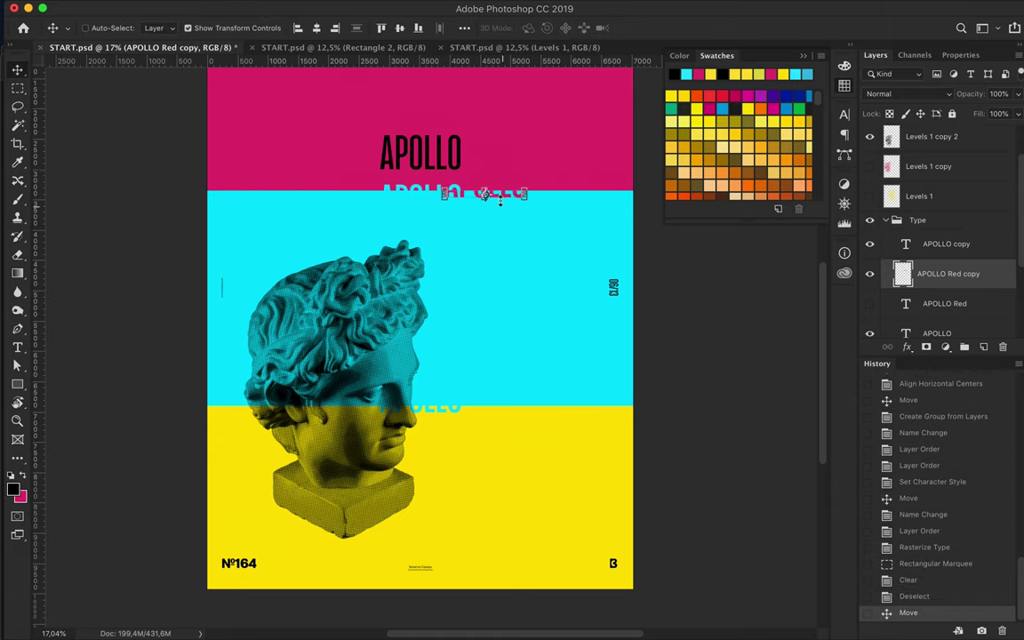
Duplicate the cyan APOLLO as 'APOLLO Yellow' with yellow text
left_click(913, 243)
key("super+j")
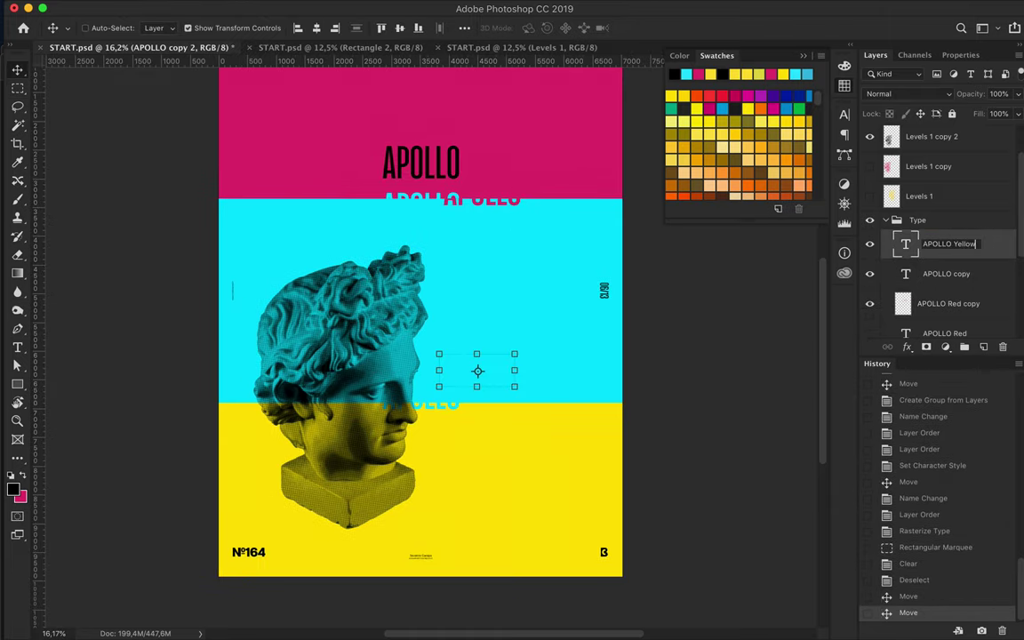
key("Return")
key("t")
left_click(736, 74)
key("v")
Rasterize APOLLO Yellow and delete the lower half of its letters
right_click(880, 244)
left_click(754, 524)
key("m")
left_click_drag(431, 396, 534, 374)
key("Delete")
key("ctrl+d")
key("v")
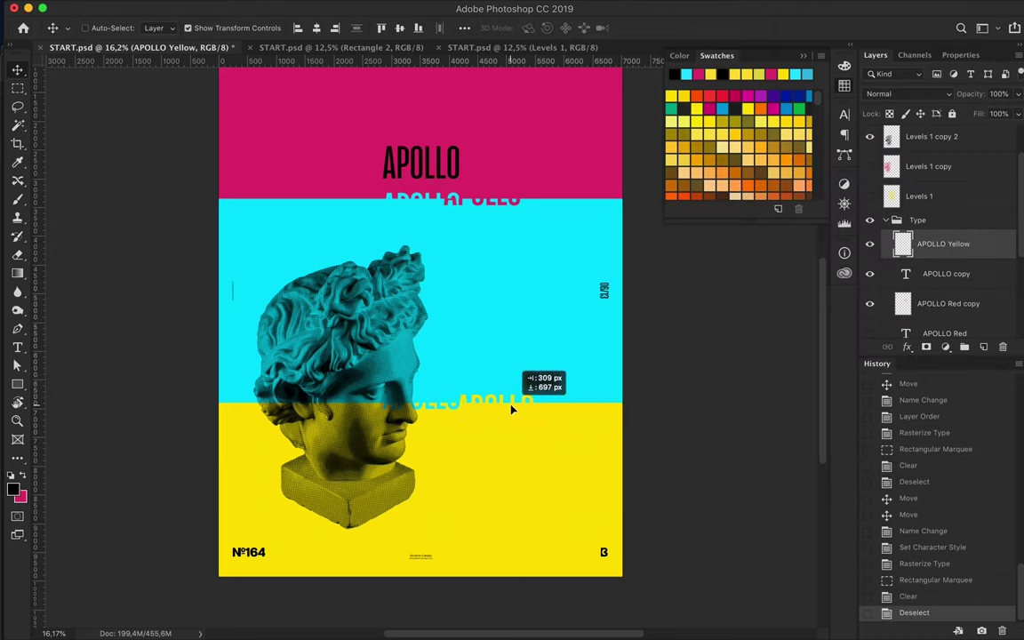
scroll(495, 404, "up", 5)
scroll(598, 296, "down", 2)
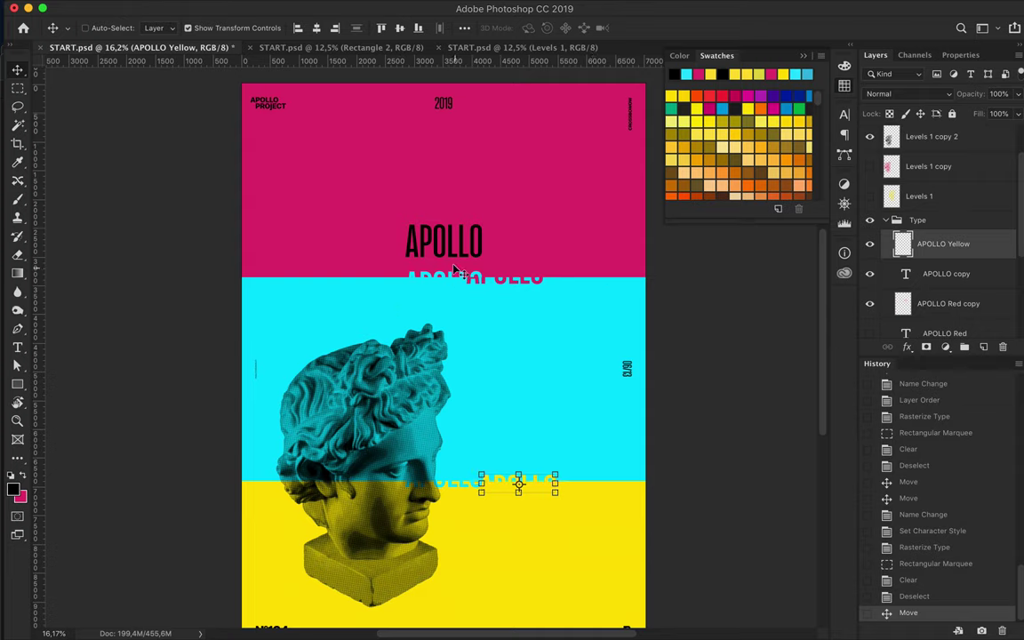
Duplicate the APOLLO title above itself and change the copy's text to 365°
left_click(444, 240, "ctrl")
left_click_drag(444, 240, 444, 205)
key("t")
double_click(445, 206)
type("365")
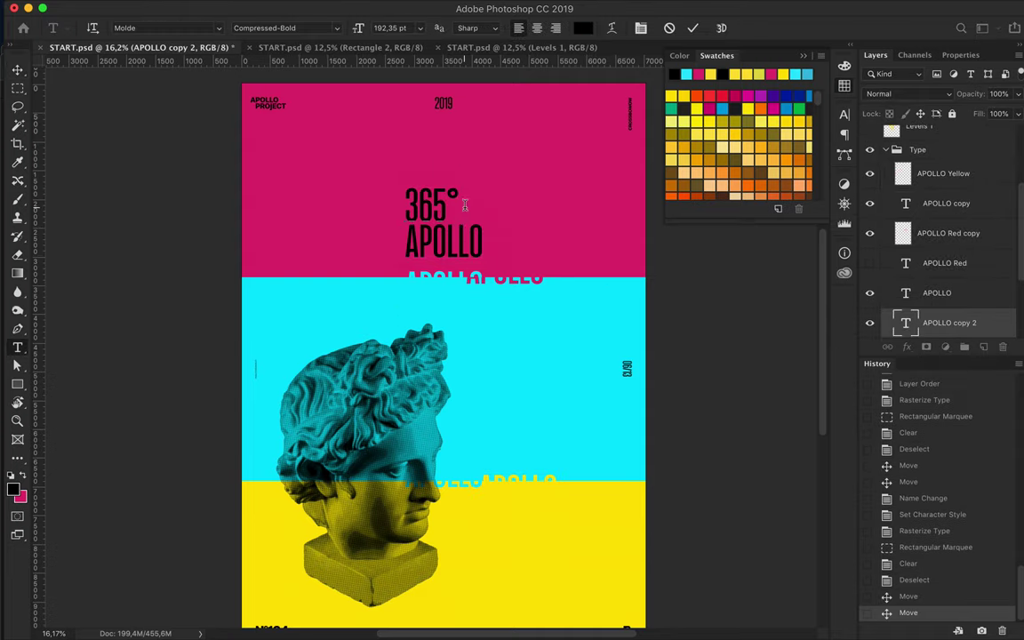
key("Escape")
Format the 365° text as Semibold, 35 pt, with tracking 1200
left_click(285, 28)
scroll(328, 498, "down", 2)
left_click(327, 522)
left_click(421, 28)
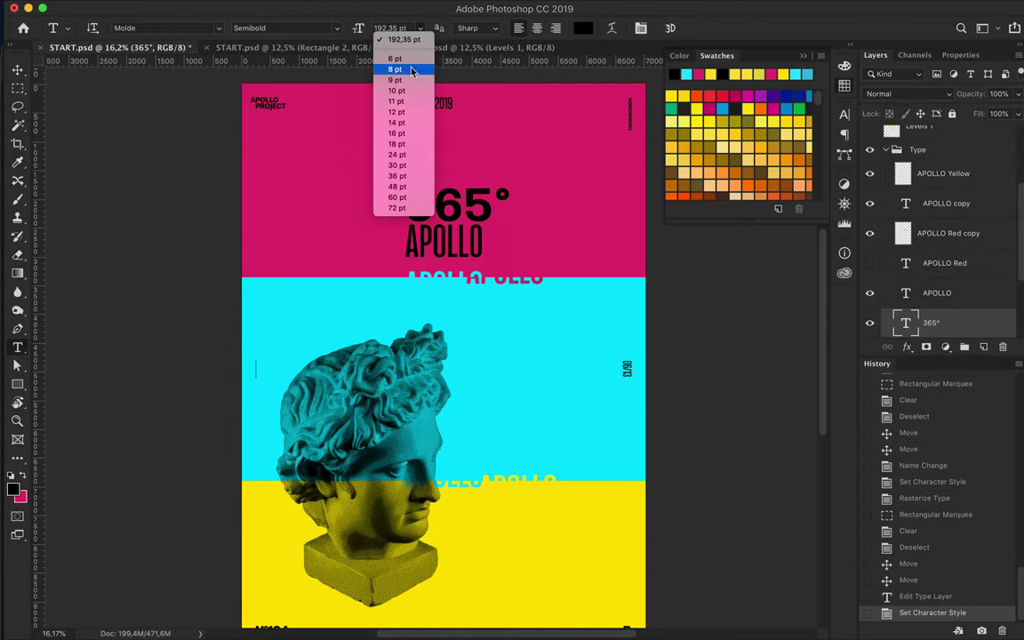
left_click(399, 164)
key("Return")
key("v")
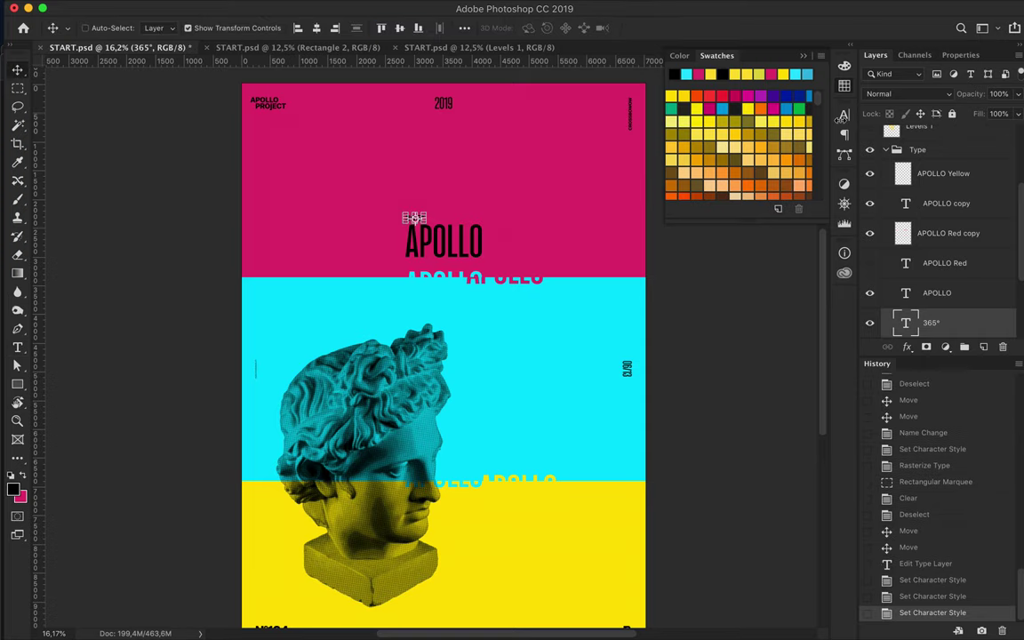
left_click(845, 114)
left_click(784, 160)
key("Return")
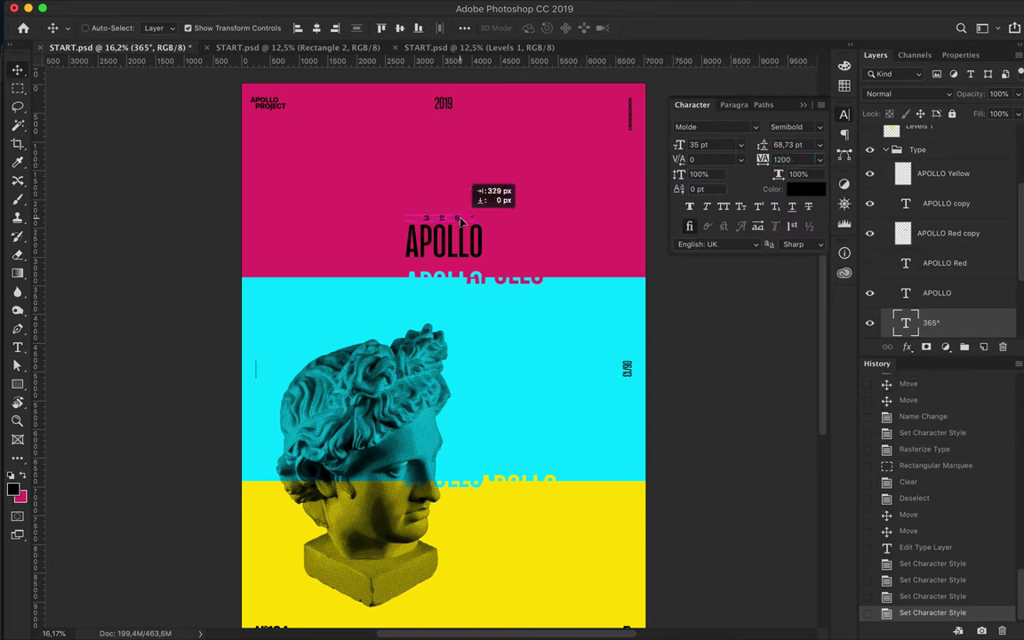
Position the 365° label centred just above the APOLLO title
left_click_drag(460, 220, 460, 220)
double_click(462, 220)
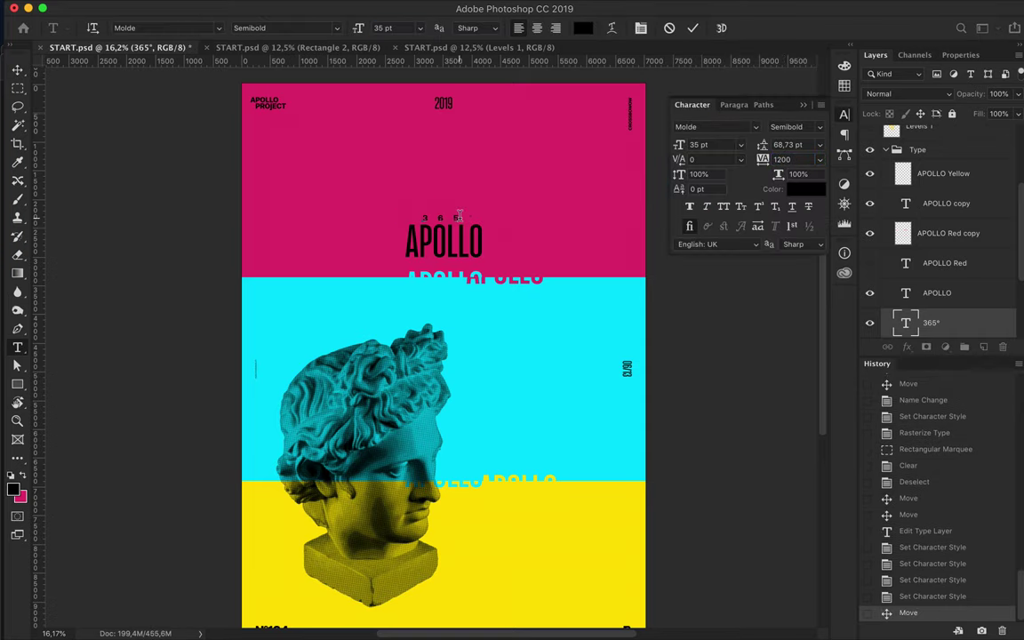
scroll(445, 240, "up", 3)
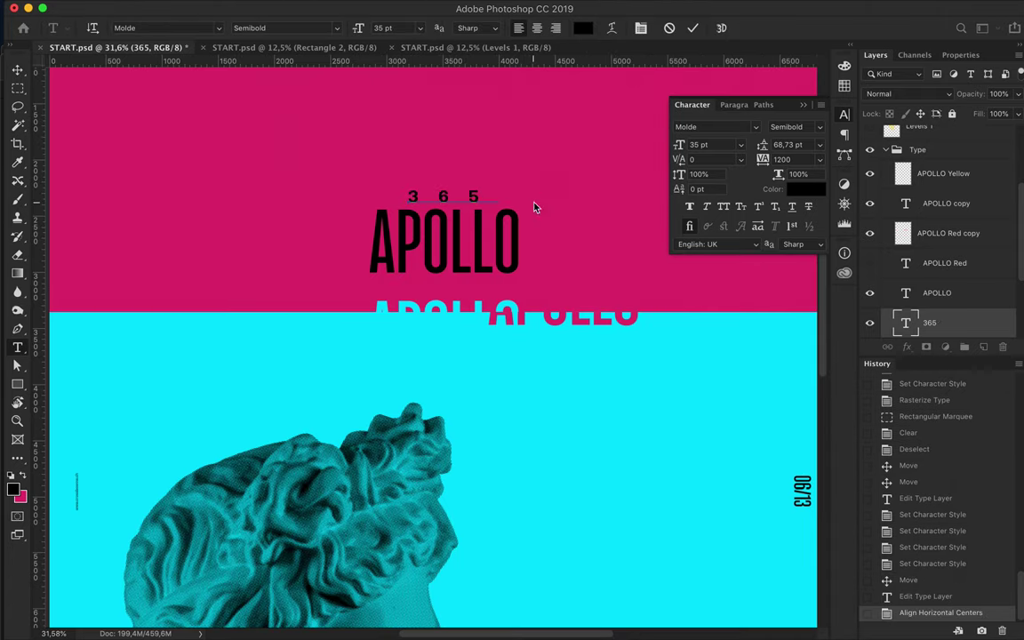
scroll(139, 281, "down", 2)
scroll(143, 282, "down", 2)
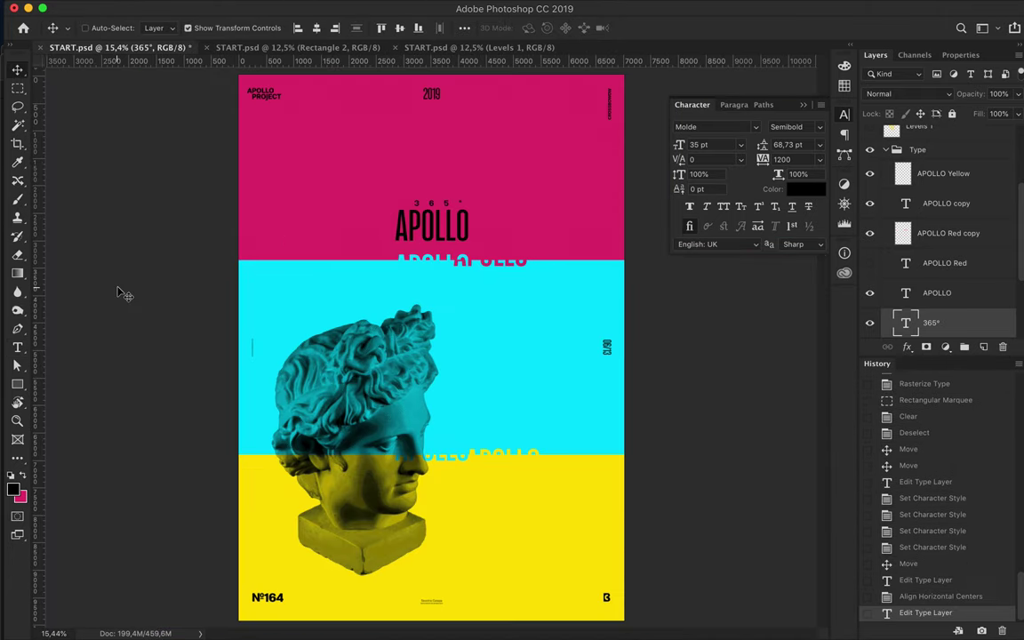
left_click(342, 366)
Delete the leftover APOLLO copy layers
left_click(509, 266)
key("Delete")
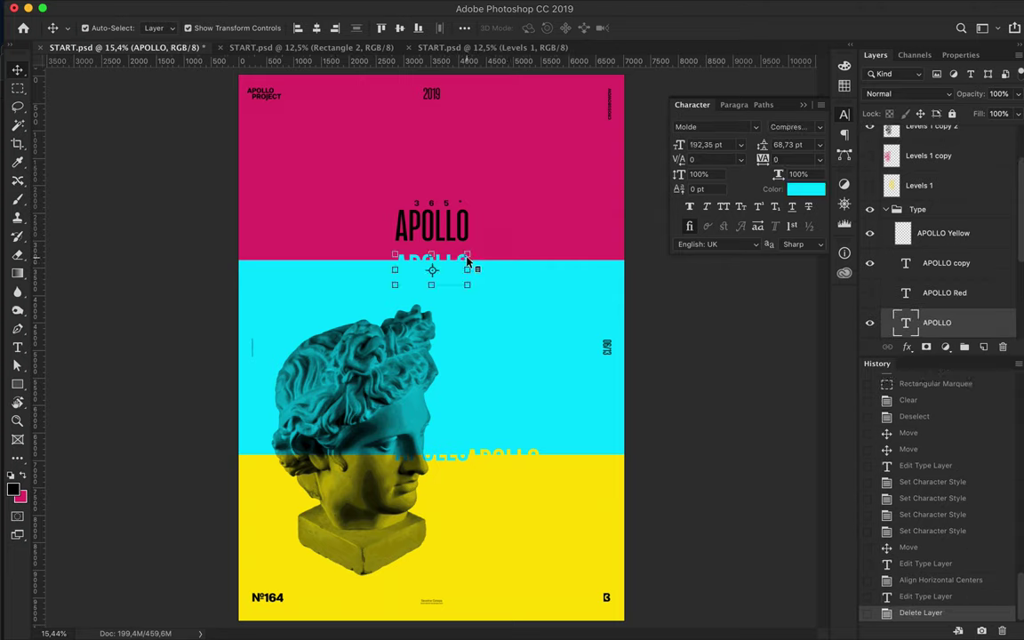
key("Delete")
key("Delete")
key("Delete")
mouse_move(336, 299)
left_mouse_down()
mouse_move(388, 417)
mouse_move(371, 359)
left_mouse_up()
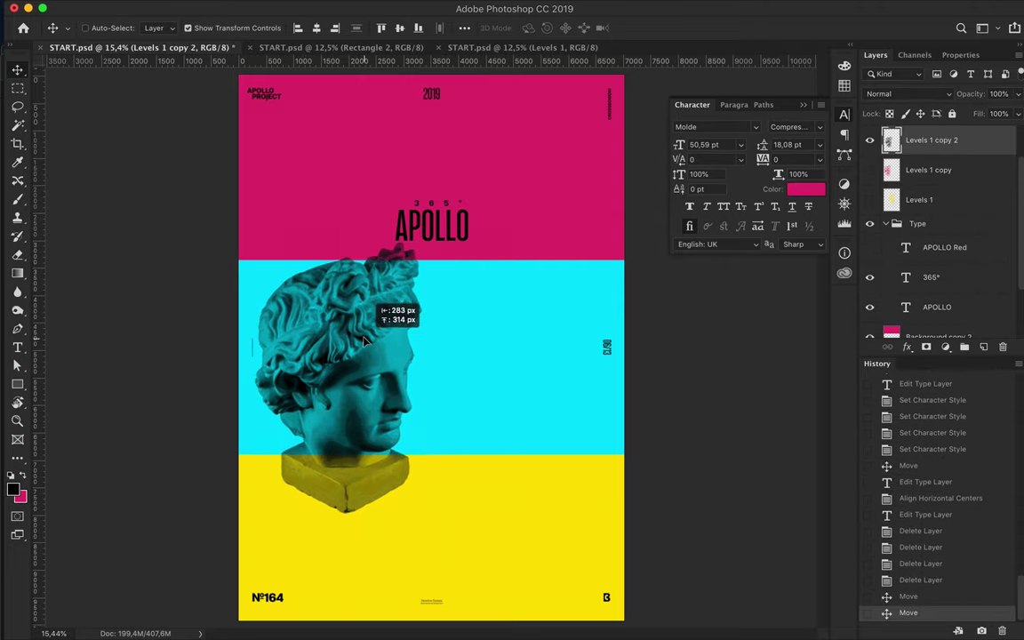
Scale the APOLLO and 365° heading together and nudge it up
left_click(434, 204, "ctrl")
key("ctrl+t")
left_click_drag(432, 200, 431, 182)
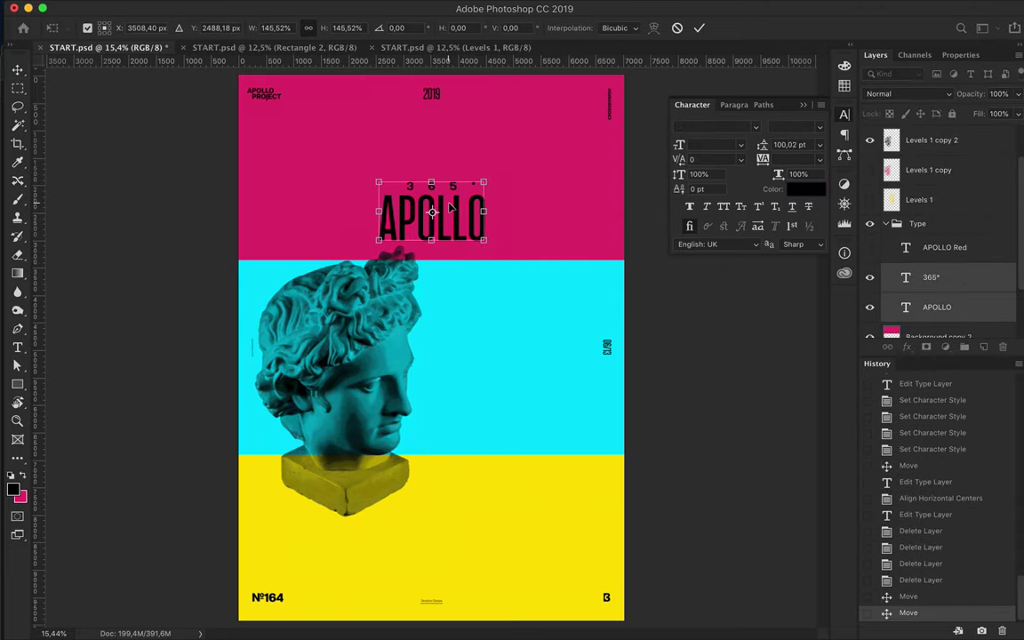
key("Return")
key("shift+Up")
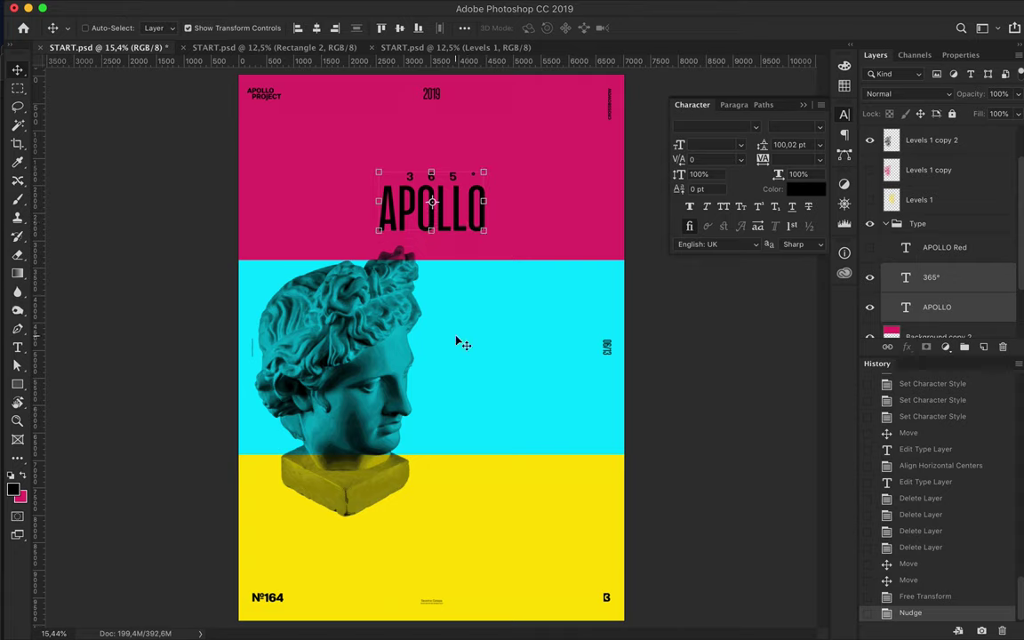
Add a LOOKING text layer over the cyan band
key("t")
left_click(459, 342)
type("LOOKING")
key("Escape")
key("ctrl+t")
Tilt LOOKING onto a steep diagonal and place rotated duplicates of it lower down
left_click_drag(444, 220, 598, 179)
key("Return")
left_click_drag(533, 284, 544, 356)
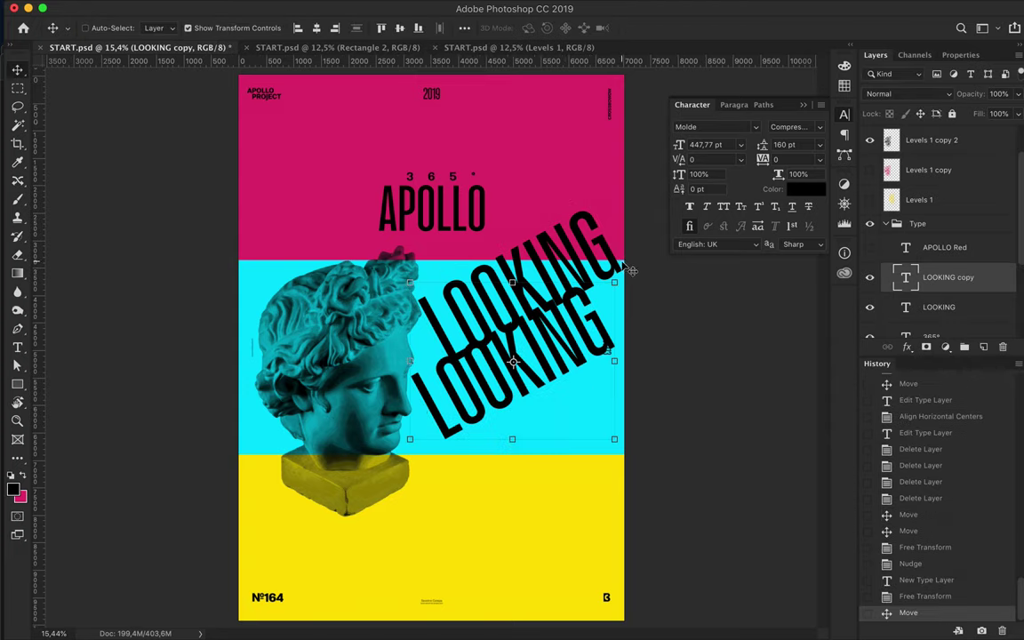
key("ctrl+t")
left_click_drag(633, 272, 627, 294)
mouse_move(551, 347)
left_mouse_down()
mouse_move(566, 357)
mouse_move(538, 400)
mouse_move(492, 421)
left_mouse_up()
Retype the copies as AT and YOU, then rotate and scale YOU
double_click(559, 353)
type("AT")
key("ctrl+Return")
double_click(480, 422)
type("YOU")
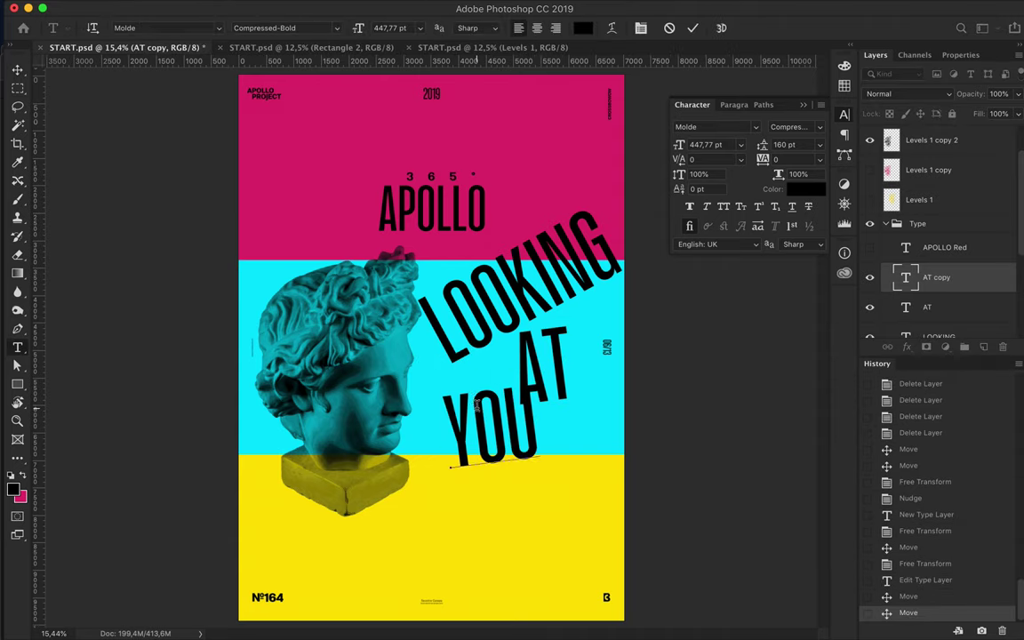
key("ctrl+Return")
key("ctrl+t")
mouse_move(461, 327)
left_mouse_down()
mouse_move(435, 327)
mouse_move(447, 326)
mouse_move(416, 373)
left_mouse_up()
key("Return")
Move YOU up-left and reshape the cyan band's edge, converting it to a regular path
left_click_drag(444, 418, 430, 404)
left_click(339, 194, "super")
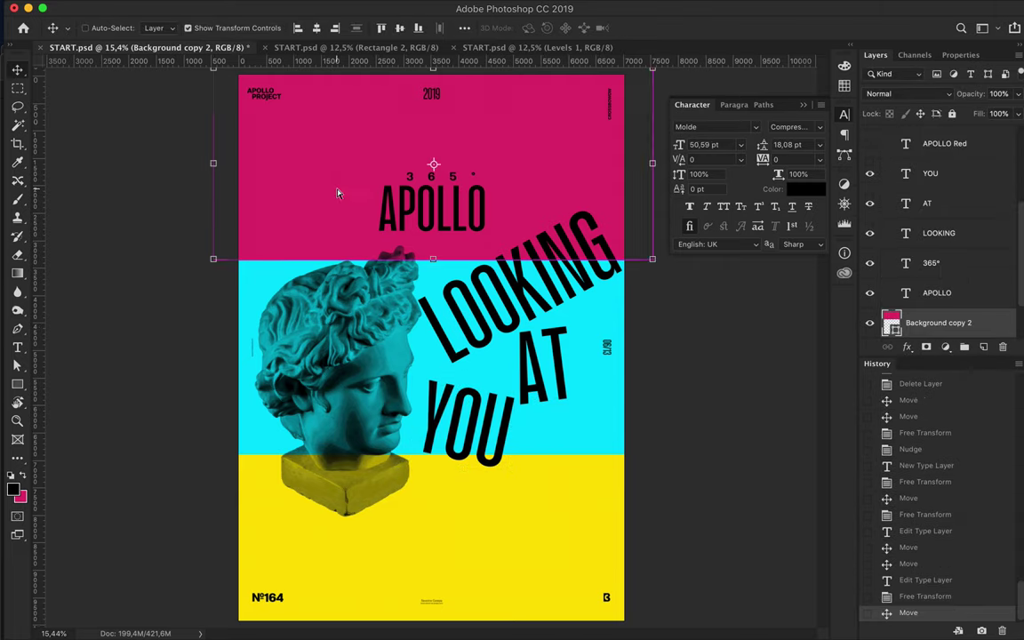
key("a")
left_click(589, 482, "super")
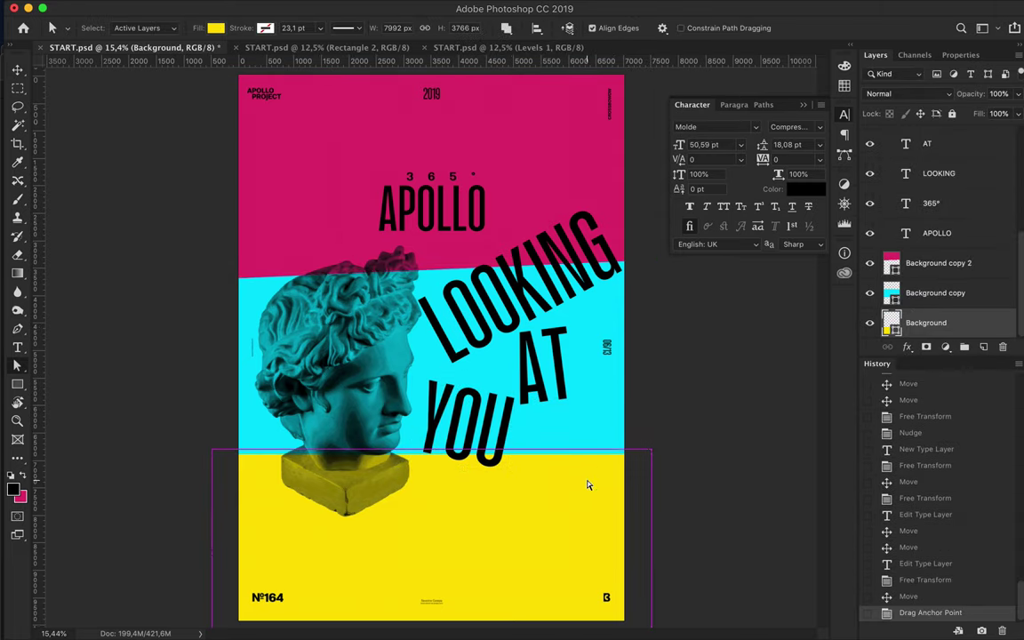
left_click(629, 429, "super")
left_click_drag(653, 454, 653, 472)
key("Return")
Move the pink band down 248 px, tilt the cyan band's top edge, and shift LOOKING left
key("v")
mouse_move(332, 155)
left_mouse_down()
mouse_move(326, 175)
mouse_move(325, 156)
left_mouse_up()
left_click(599, 416, "super")
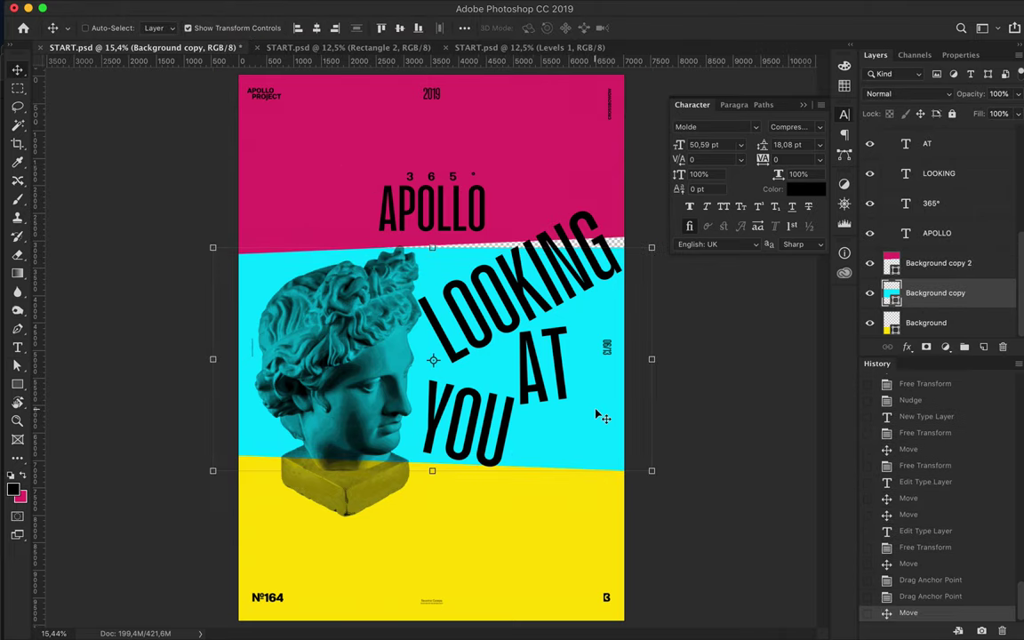
key("a")
left_click_drag(587, 240, 586, 233)
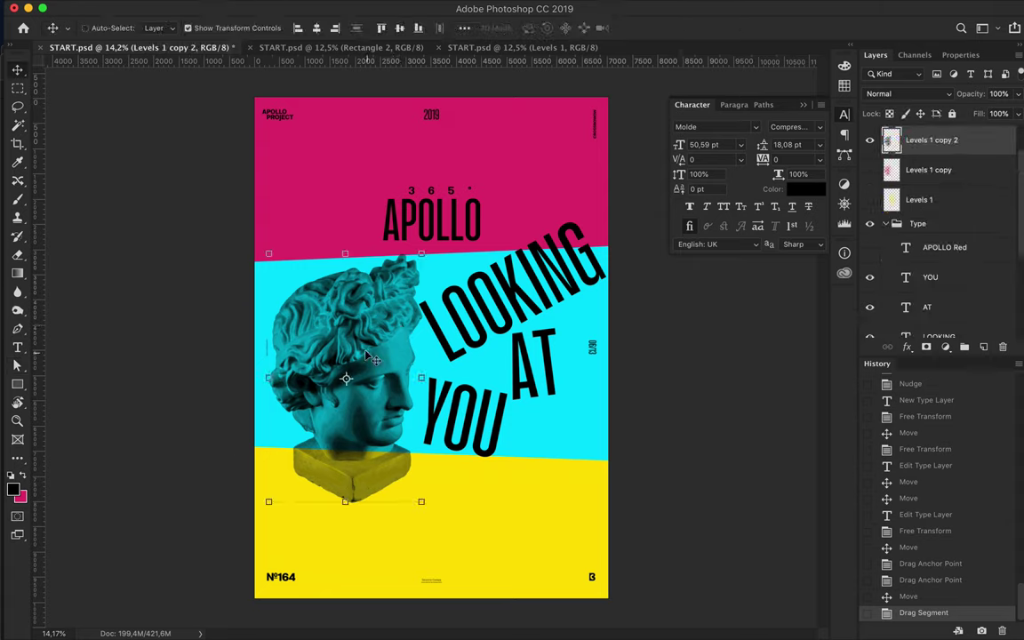
mouse_move(487, 340)
left_mouse_down()
mouse_move(433, 354)
mouse_move(415, 376)
left_mouse_up()
Move YOU and AT down-left, then enlarge LOOKING AT YOU together
left_click_drag(462, 417, 449, 457)
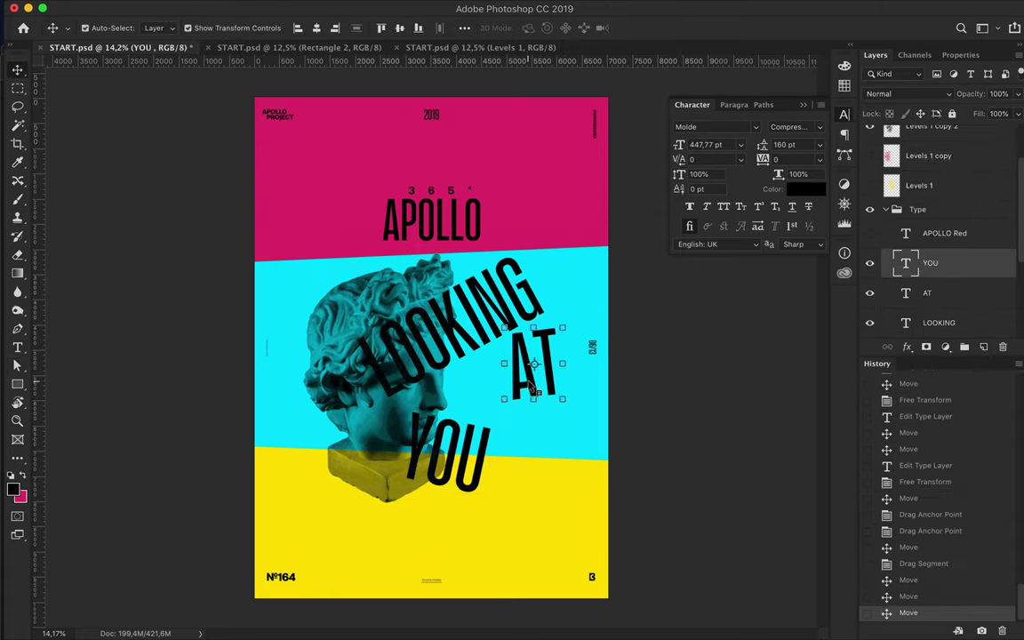
left_click_drag(533, 363, 500, 385)
left_click(435, 221)
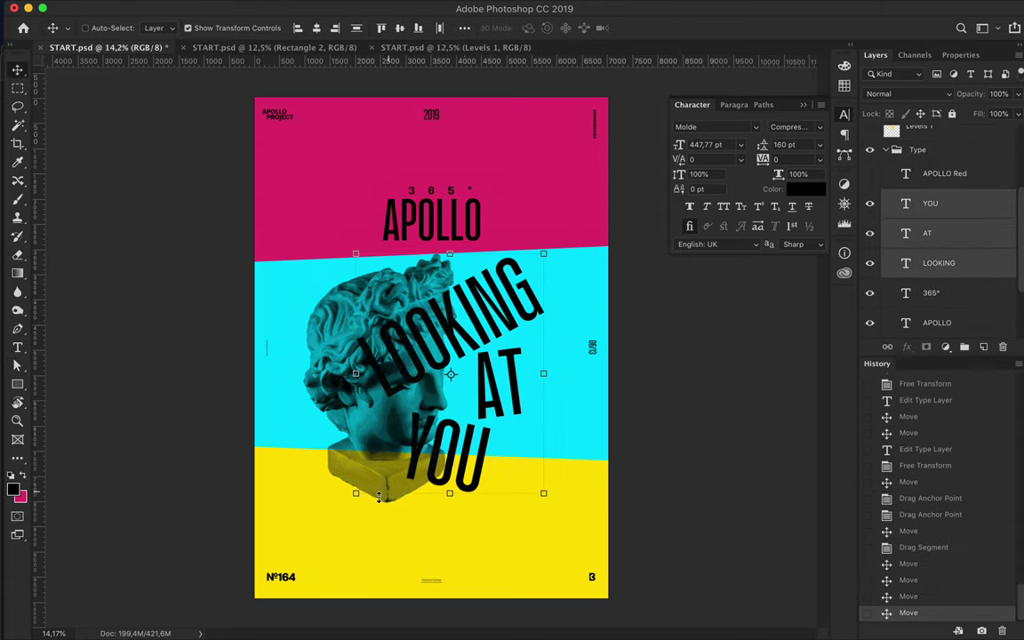
left_click_drag(406, 424, 338, 485)
key("Return")
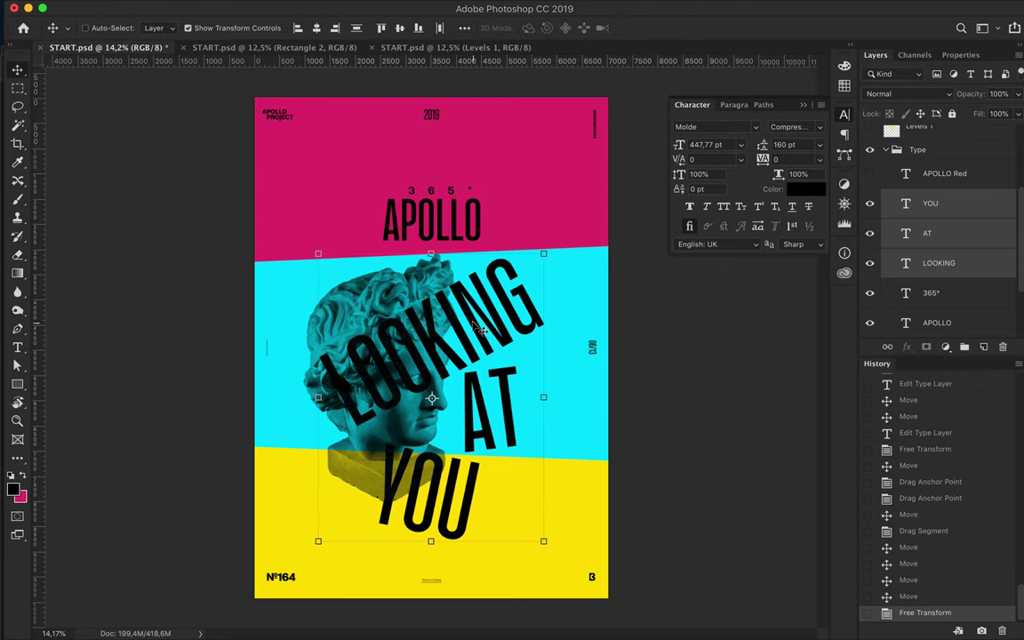
Give LOOKING a heavier font weight, shrink AT and enlarge YOU
key("t")
left_click(267, 28)
key("Down")
key("Down")
key("Down")
key("v")
left_click(492, 414)
left_click_drag(491, 425, 492, 413)
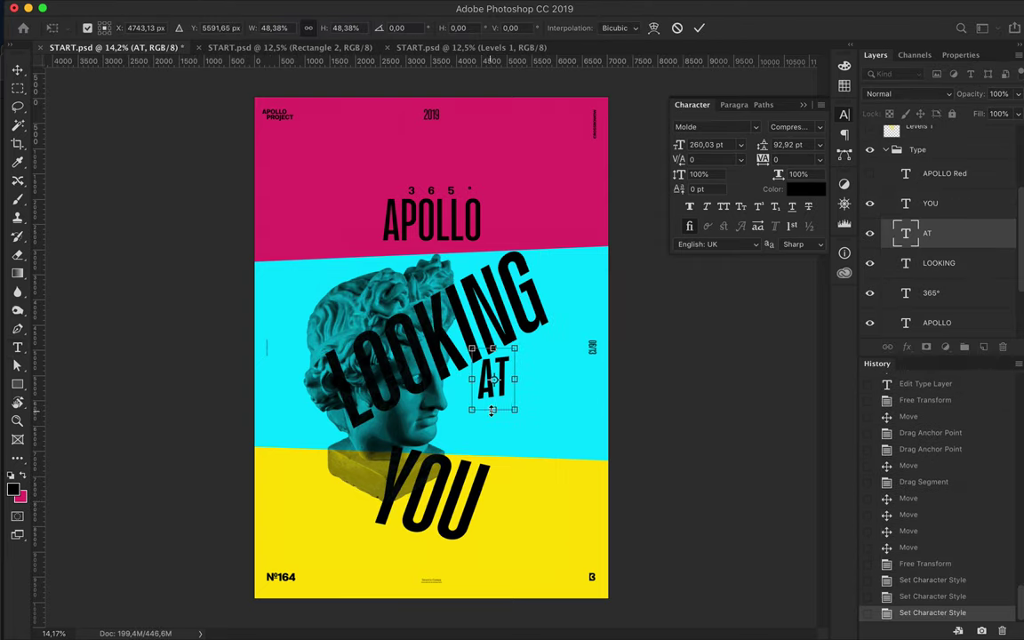
key("Return")
key("alt+bracketright")
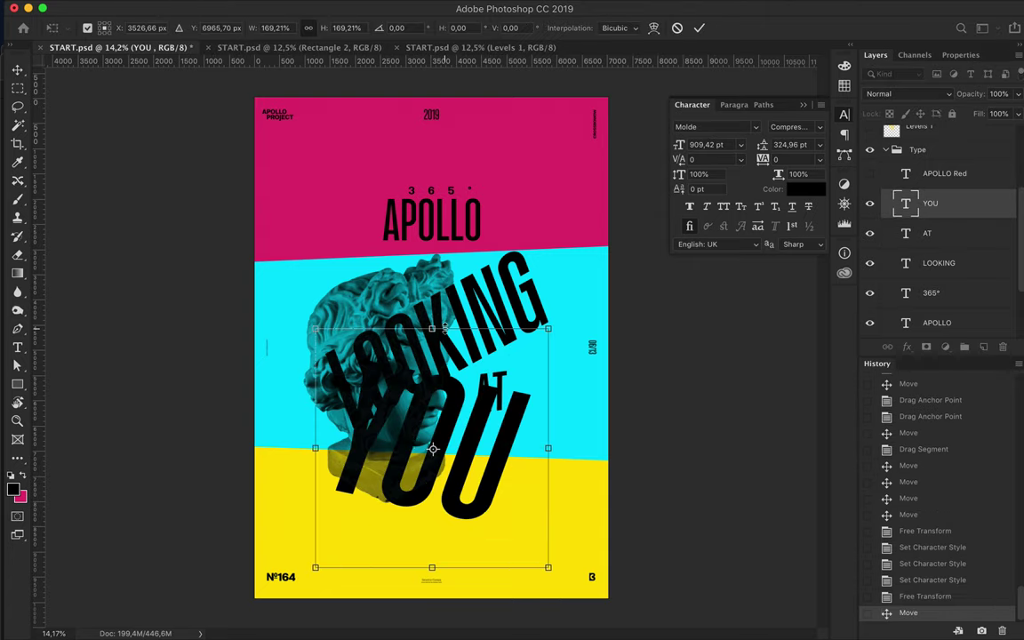
left_click_drag(436, 343, 436, 330)
key("Return")
Move the APOLLO heading up about 30 px and make APOLLO and 365° italic, 365° in Medium Italic
left_click(460, 227, "ctrl")
left_click_drag(461, 227, 460, 204)
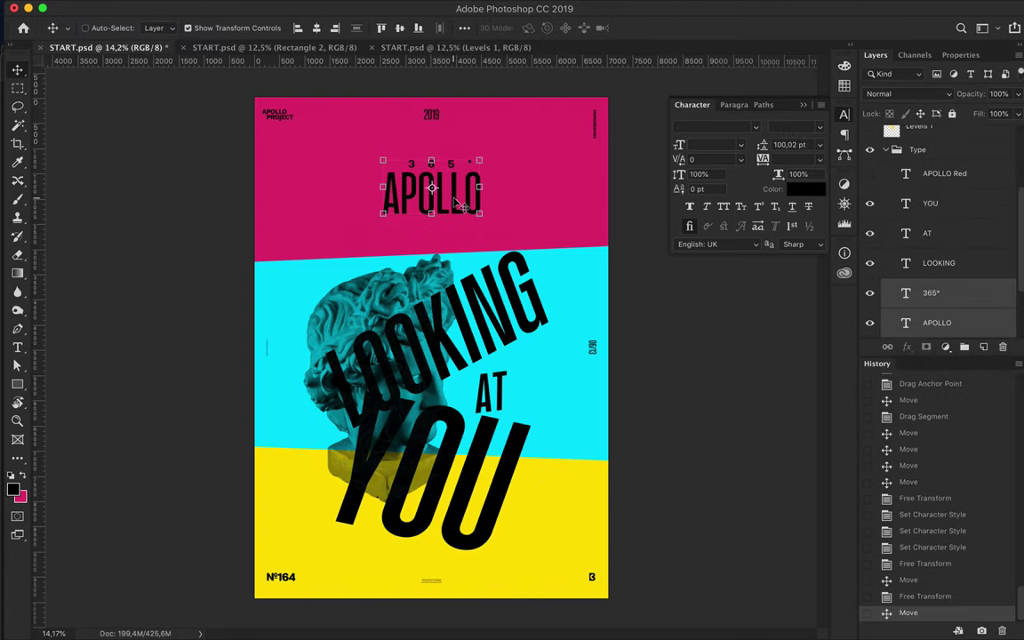
key("t")
left_click(297, 32)
key("Down")
key("Down")
key("Down")
key("Return")
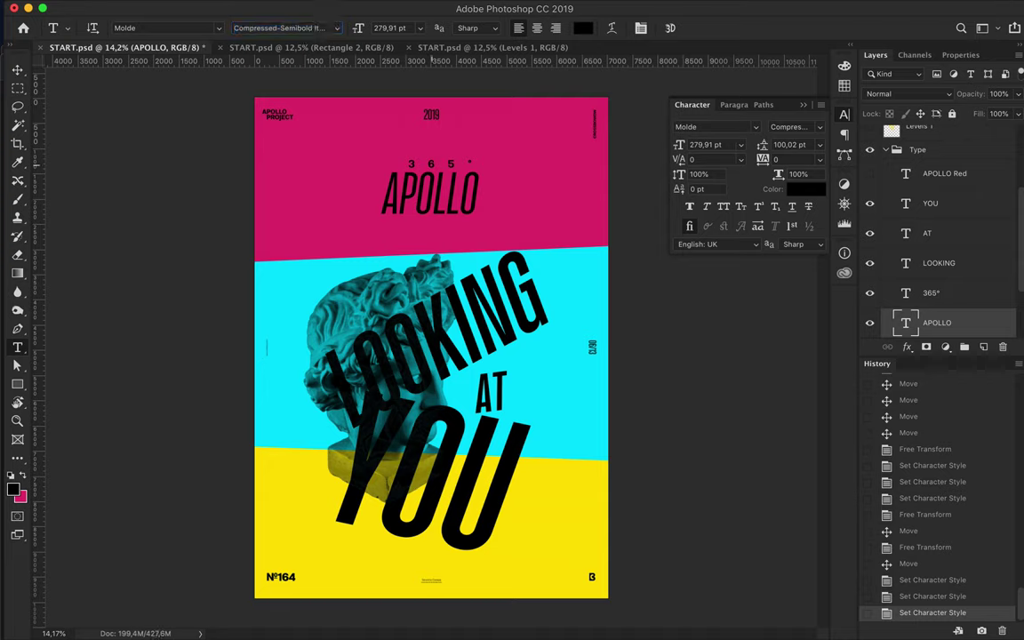
key("v")
key("t")
left_click(313, 27)
key("Up")
key("Return")
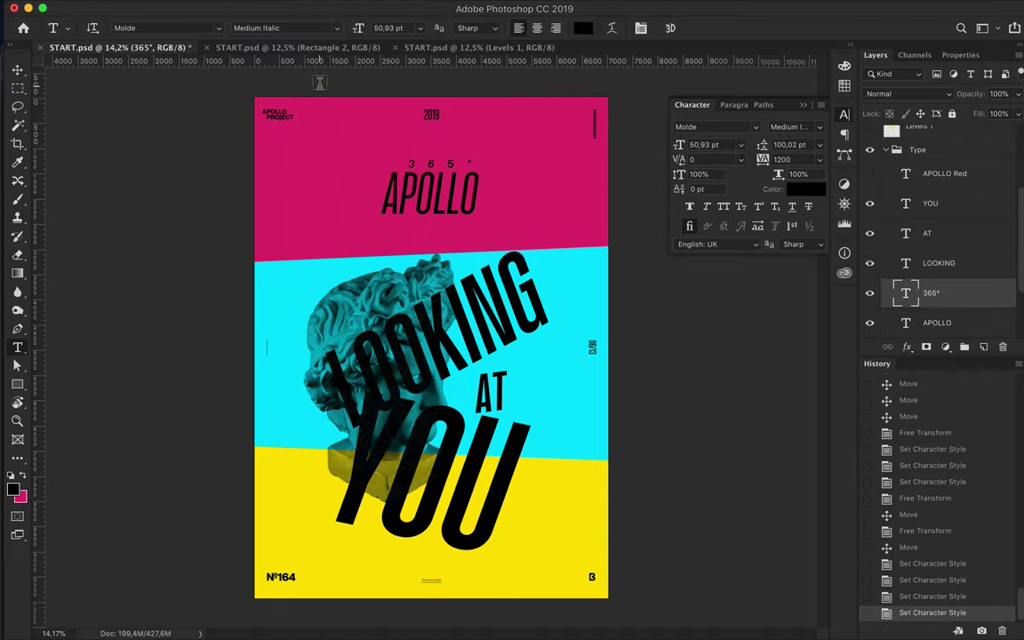
key("v")
Move YOU further down and save the poster as START.psd
left_click_drag(398, 436, 418, 449)
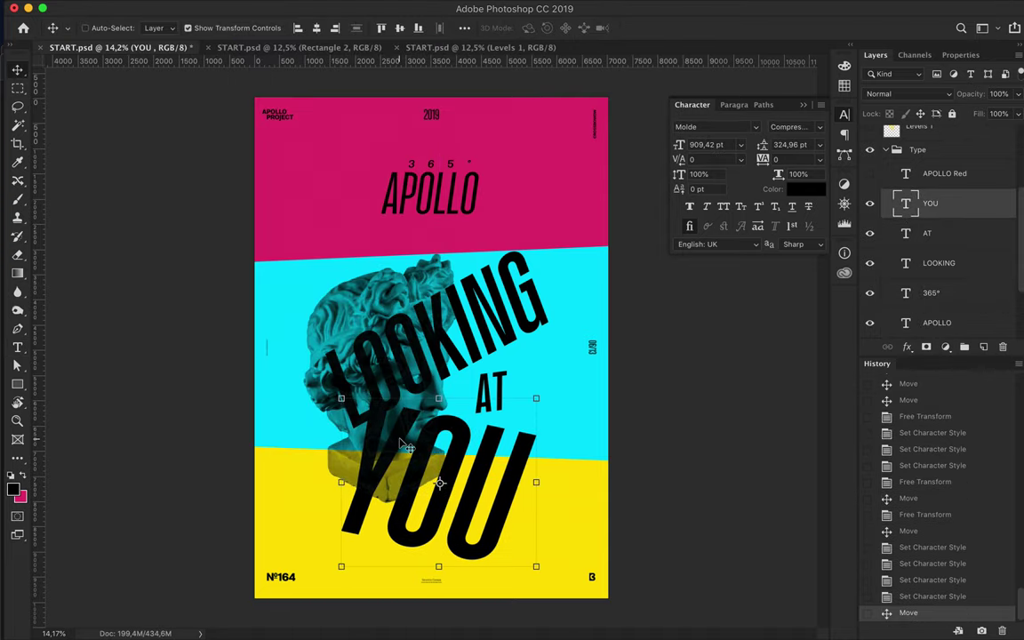
scroll(427, 355, "up", 1)
left_click(474, 189)
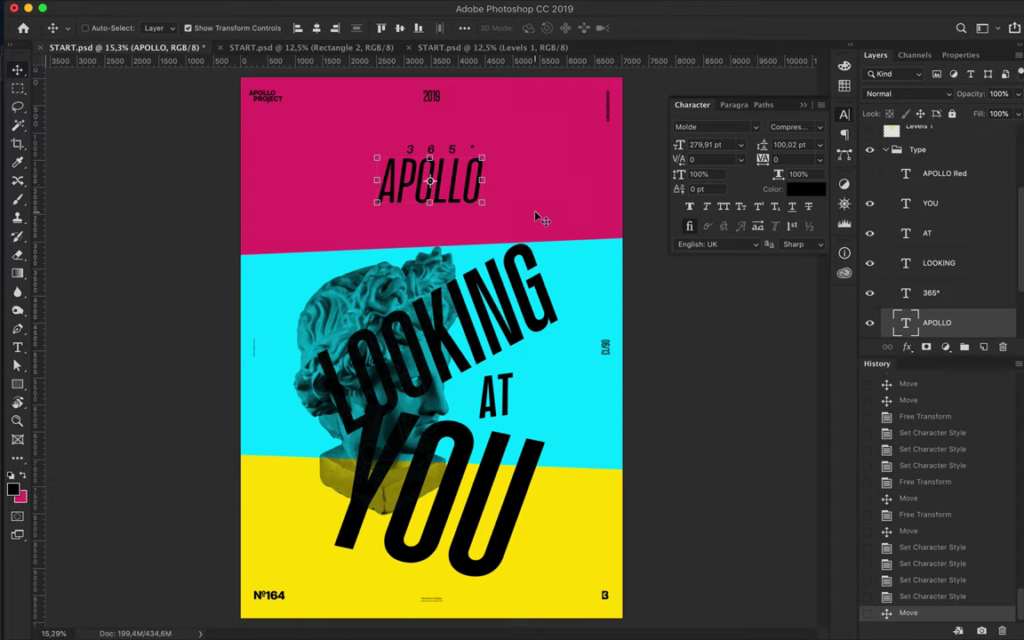
key("super+s")
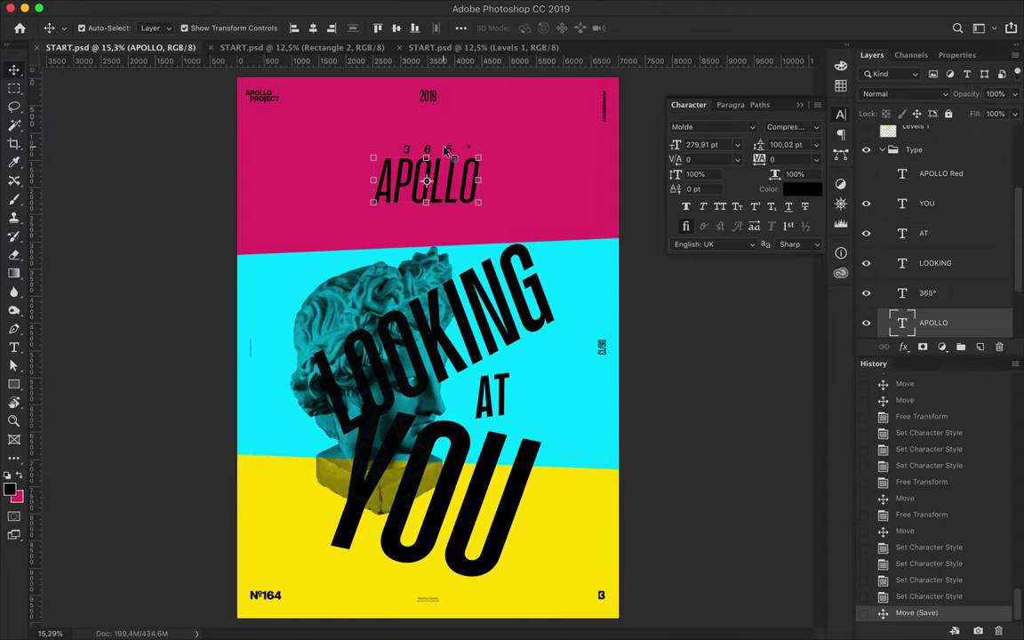
left_click(927, 203, "shift")
Make the text off-white #faf1f1 and raise YOU above the statue layer
left_click(803, 190)
left_click(534, 176)
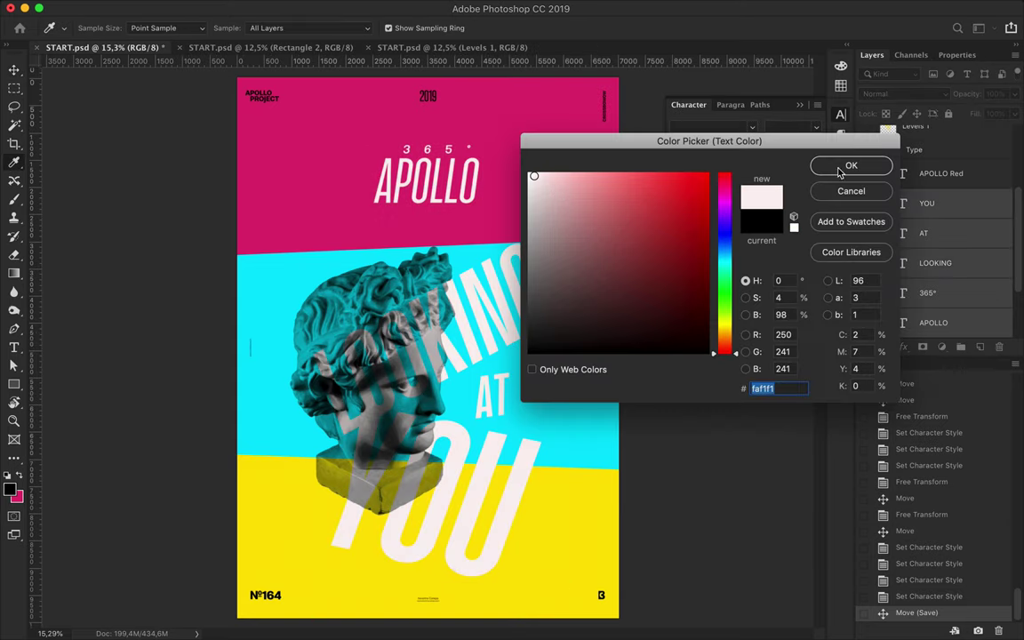
left_click(844, 168)
key("v")
left_click(503, 548)
key("ctrl+bracketright")
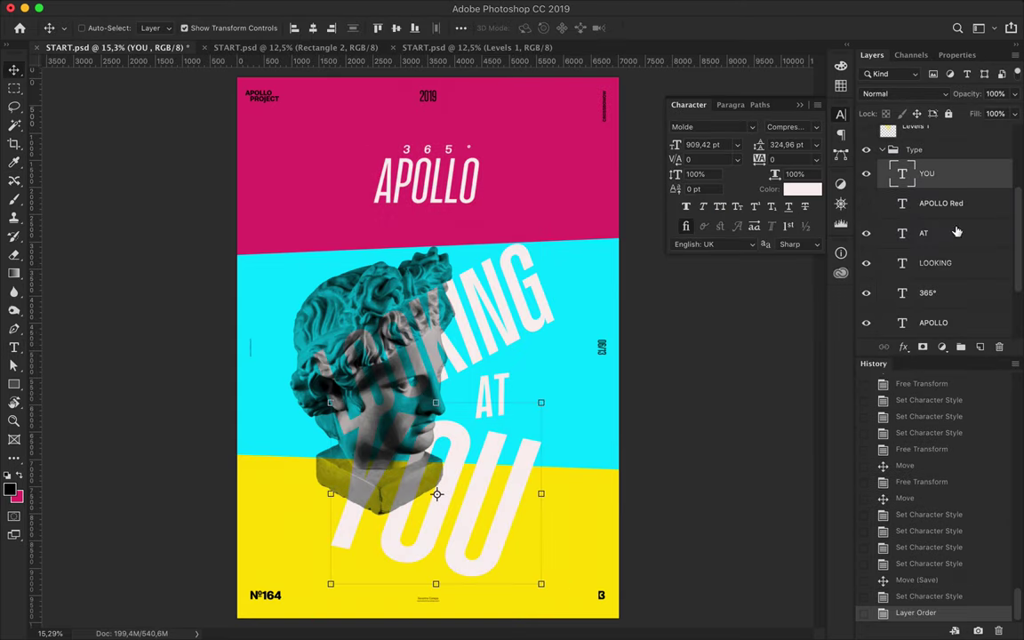
key("ctrl+bracketright")
Reposition AT, LOOKING, YOU and the statue, rasterizing the YOU text
left_click(488, 393)
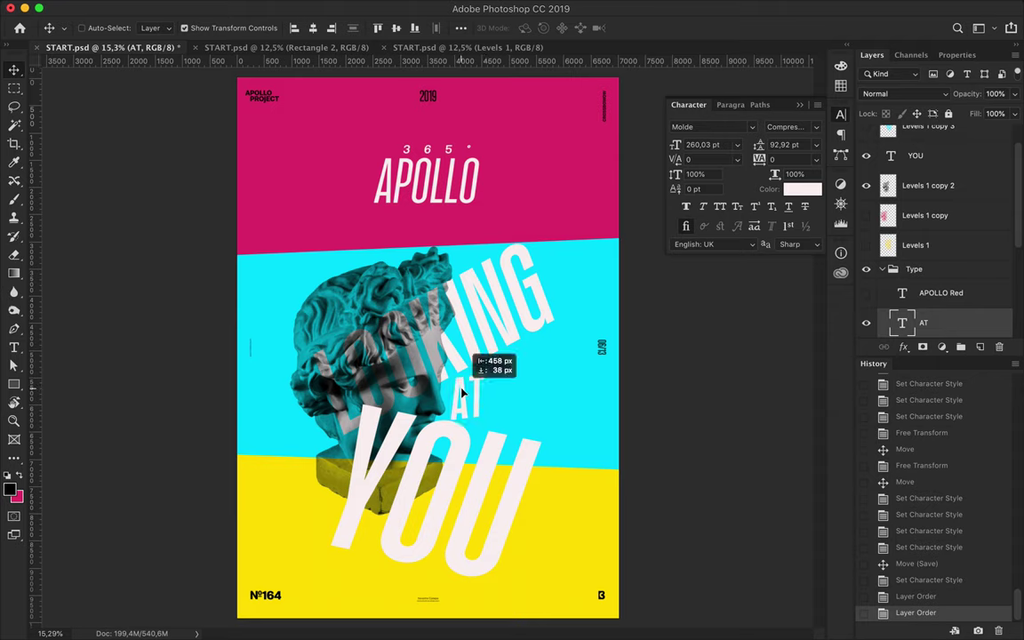
left_click_drag(461, 392, 464, 388)
double_click(436, 498)
double_click(466, 395)
double_click(498, 275)
left_click_drag(495, 266, 491, 270)
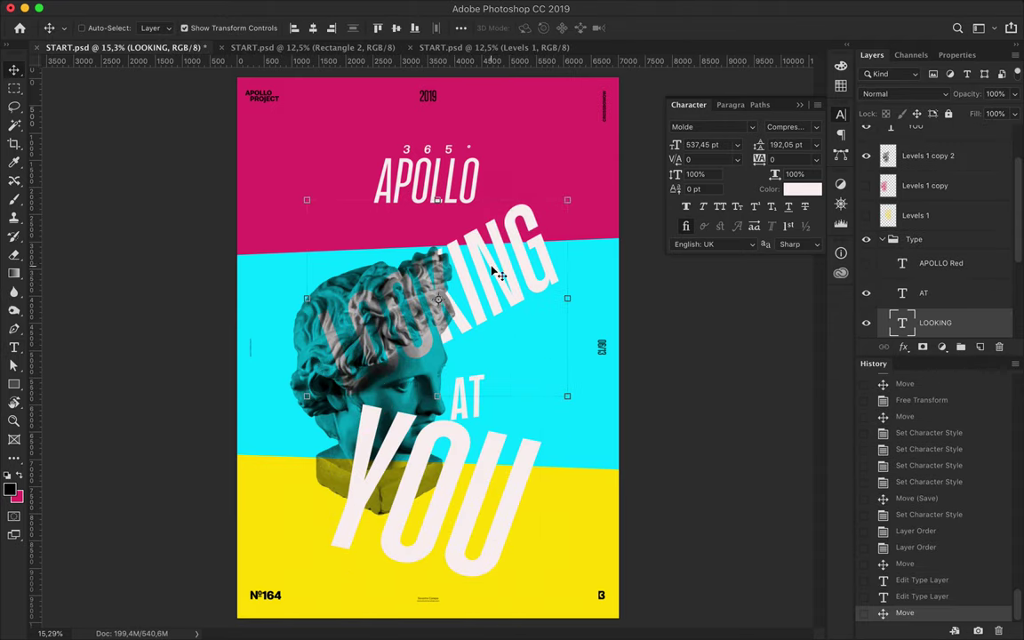
left_click_drag(418, 352, 404, 339)
left_click(478, 411)
double_click(435, 481)
left_click_drag(464, 384, 464, 430)
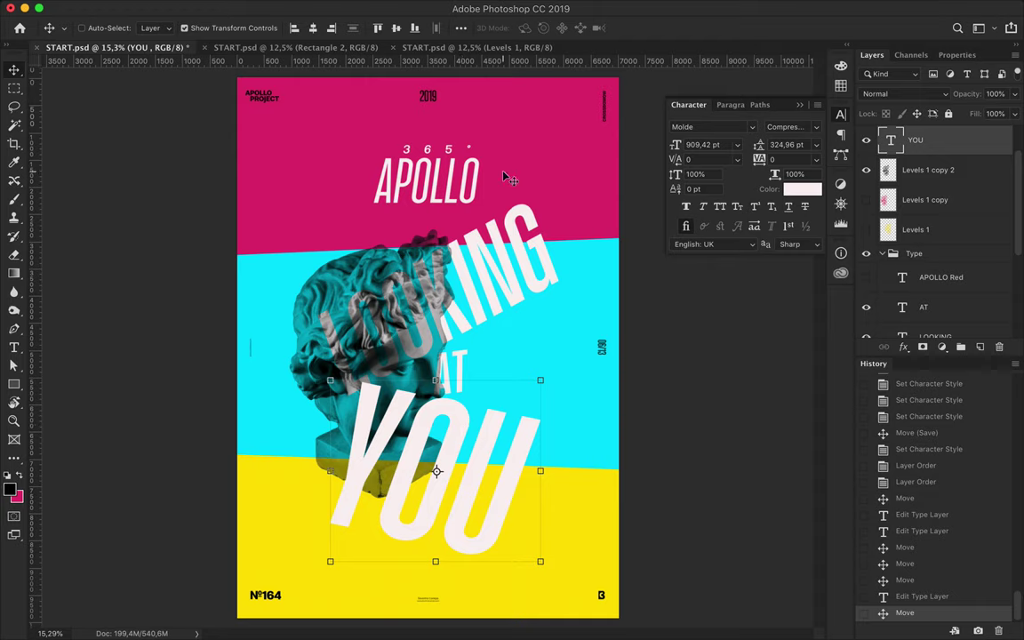
key("Return")
Enlarge the statue to about 127% and rotate LOOKING about 12°
left_click(457, 267, "ctrl")
key("ctrl+t")
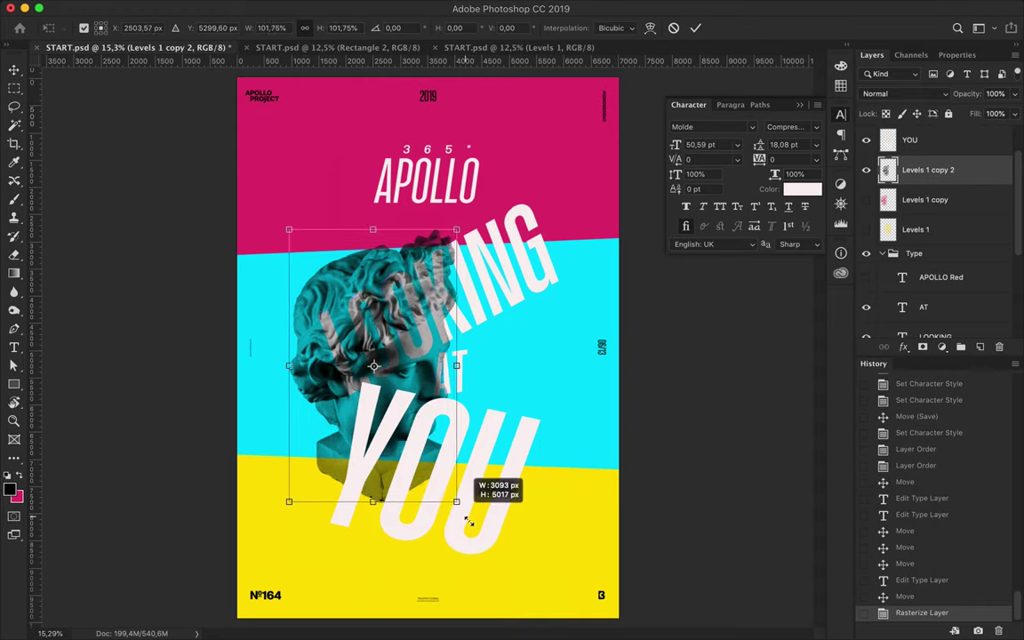
left_click_drag(469, 514, 480, 536)
key("Return")
left_click(549, 206, "ctrl")
left_click_drag(613, 177, 616, 204)
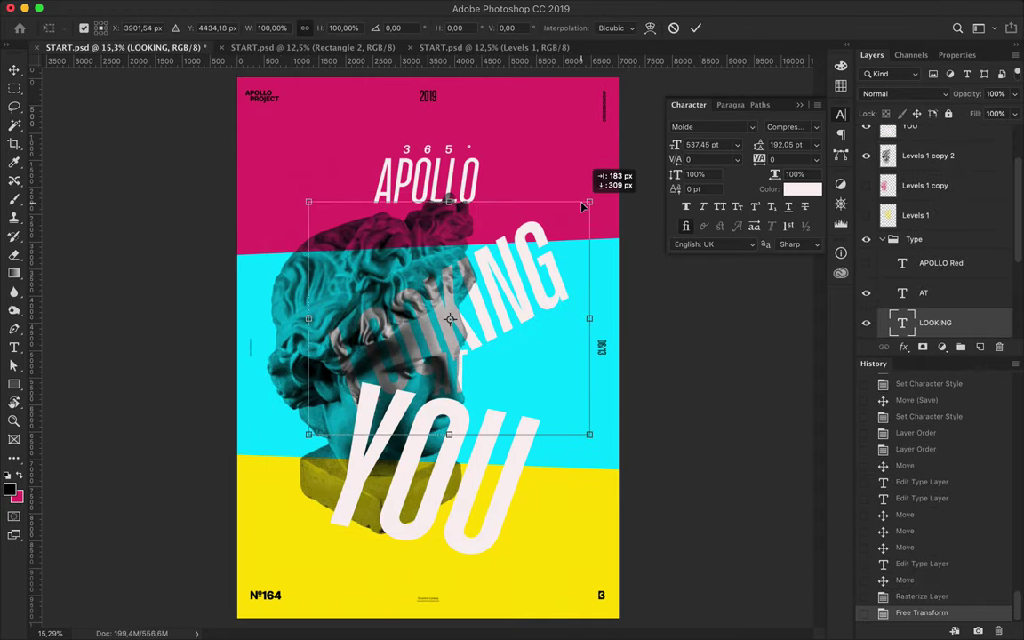
key("Return")
Nudge AT and YOU into their final positions
left_click_drag(444, 328, 477, 364)
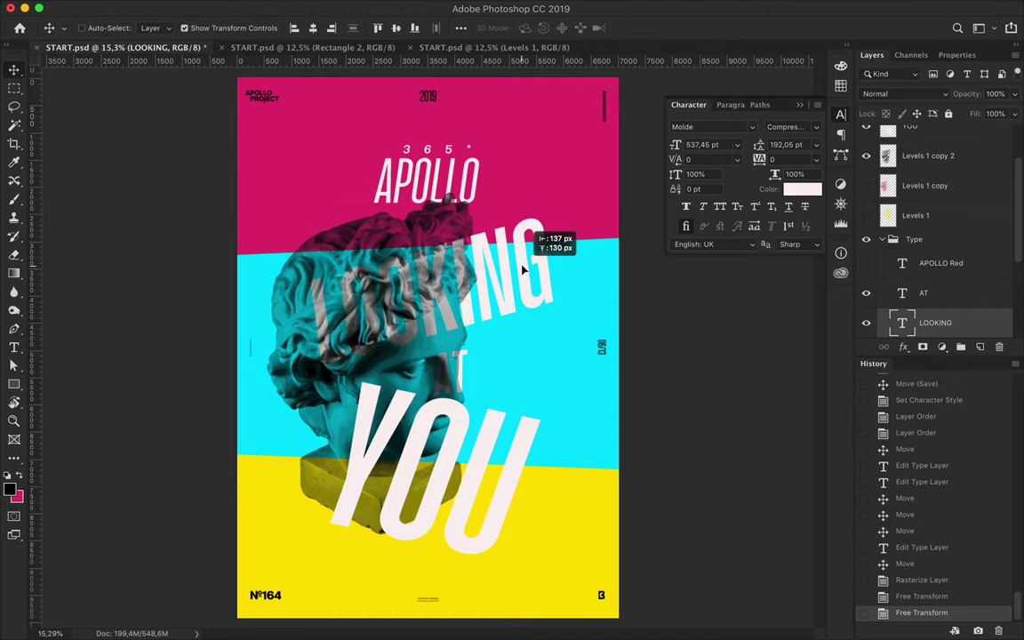
left_click(468, 435, "ctrl")
left_click_drag(469, 434, 460, 433)
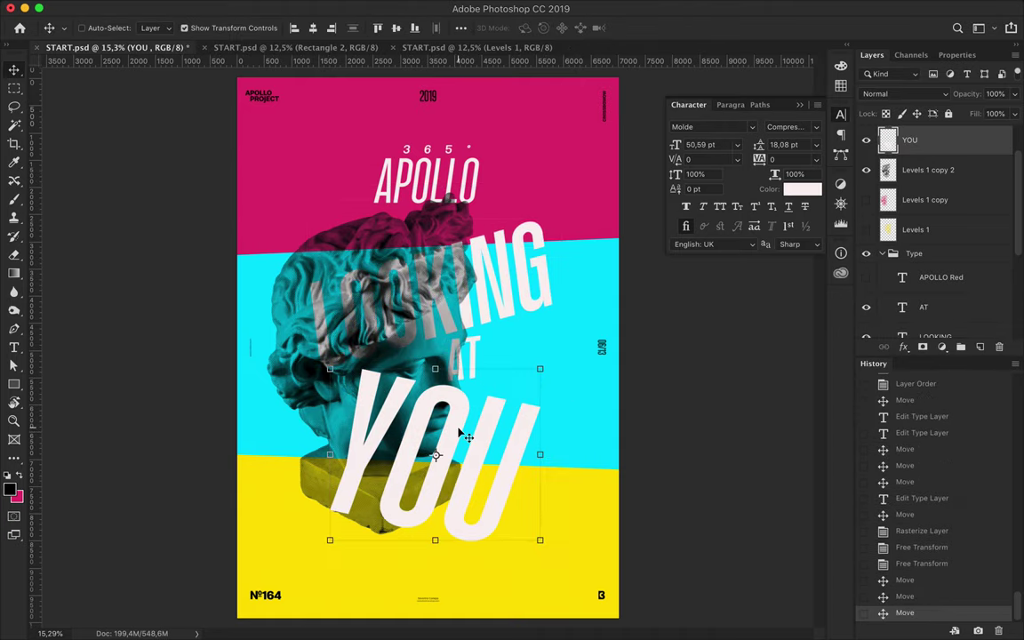
right_click(640, 366)
Draw a first thin Pen-tool stripe shape and fill it cyan
left_click(673, 393)
key("p")
left_click(93, 27)
left_click(626, 476)
left_click(626, 477)
left_click(156, 28)
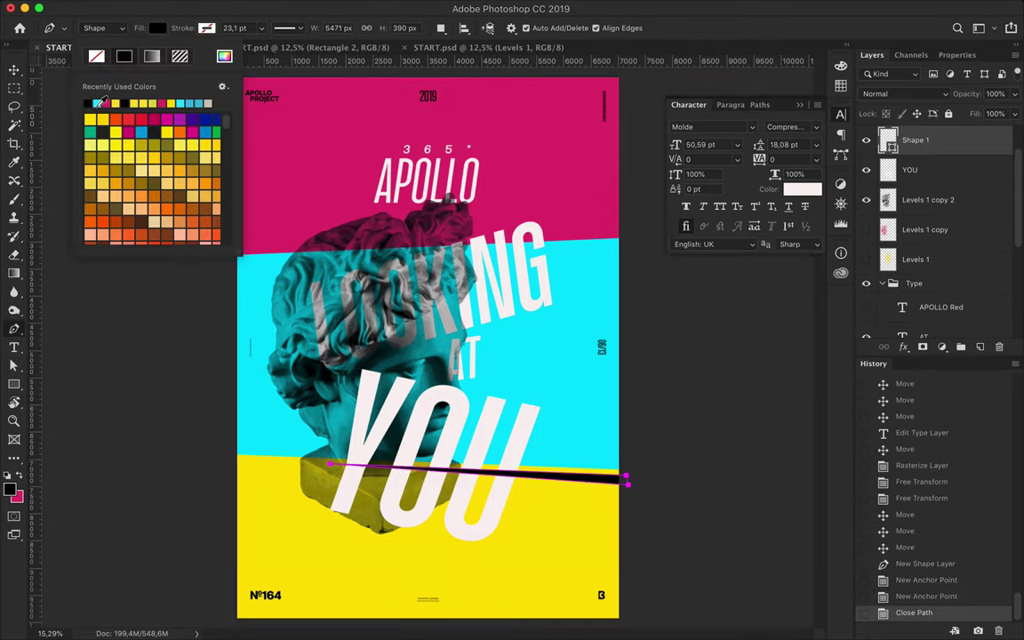
left_click(151, 133)
Draw a yellow stripe and move both stripe layers below the APOLLO title
left_click(230, 449)
left_click(538, 464)
left_click(230, 455)
left_click(230, 449)
key("v")
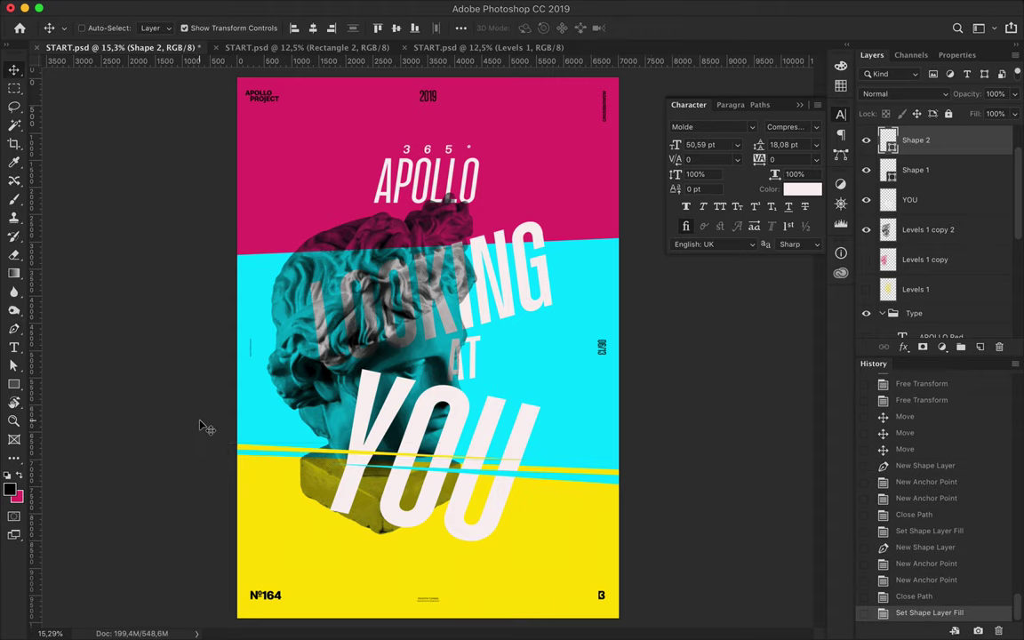
left_click(915, 170, "shift")
left_click_drag(916, 170, 909, 257)
Draw cyan and magenta stripes near the top and adjust the magenta stripe's anchors
key("p")
left_click(230, 251)
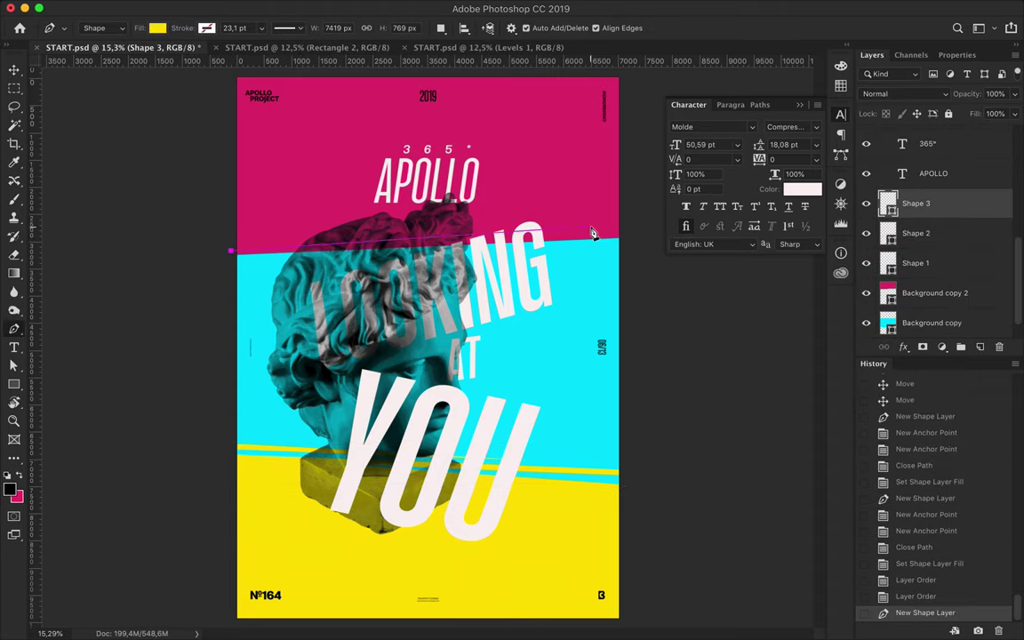
left_click(157, 27)
left_click(89, 89)
left_click(627, 241)
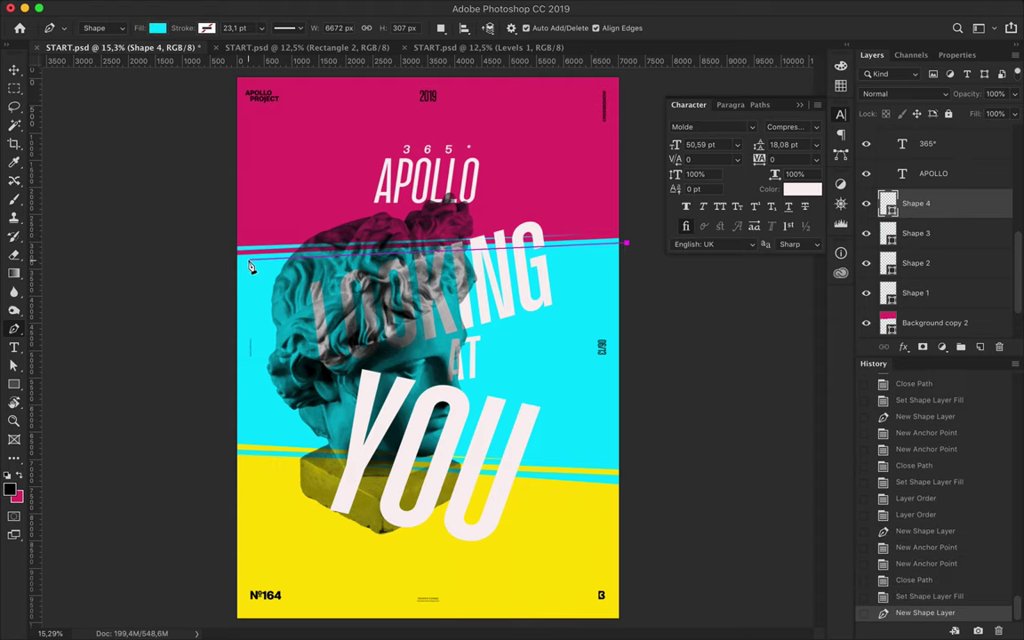
left_click(628, 243)
left_click(158, 28)
left_click(229, 274)
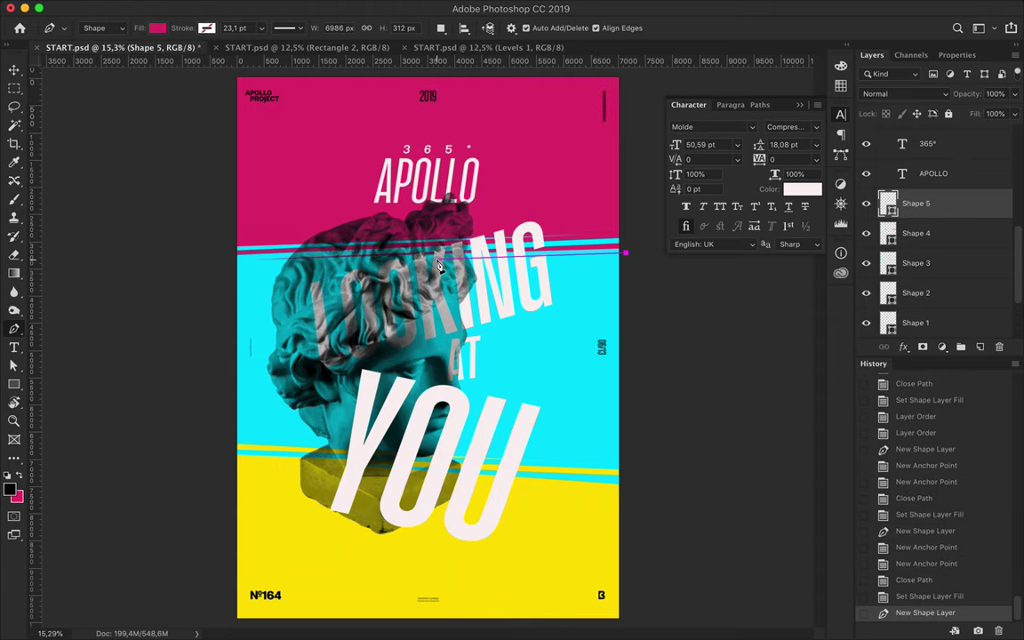
key("a")
left_click_drag(631, 270, 629, 268)
key("Up")
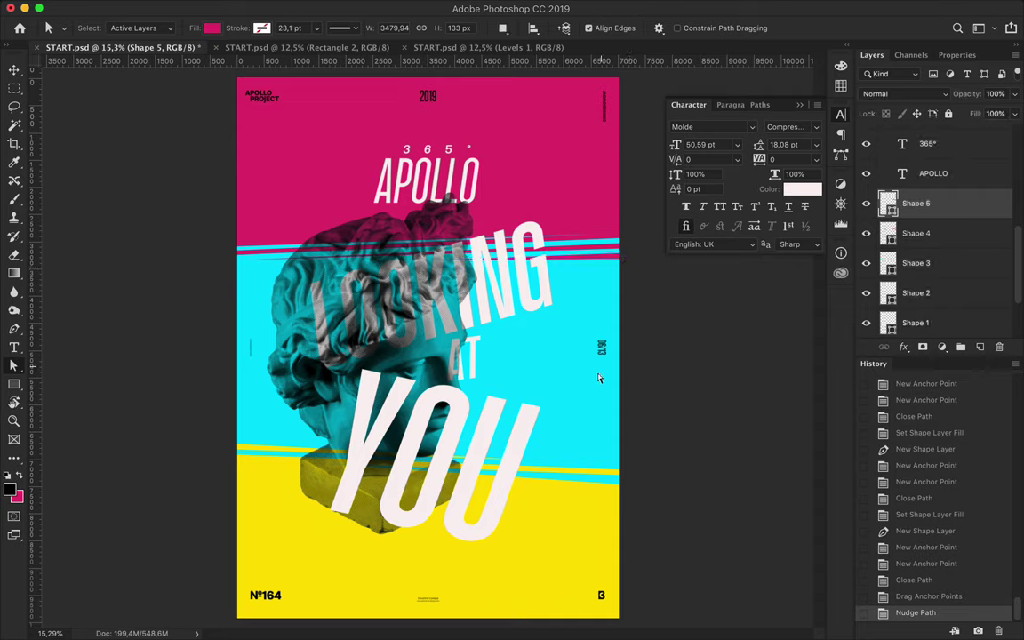
Draw a yellow stripe from the left edge and turn the lower stripe cyan
key("p")
left_click(232, 438)
left_click(158, 27)
left_click(179, 184)
left_click(624, 489)
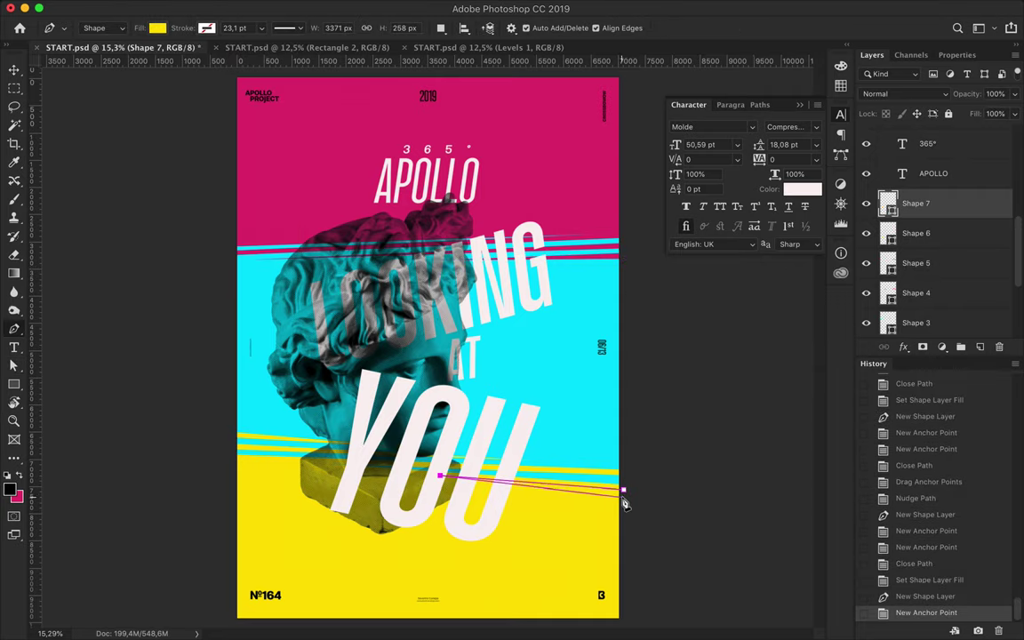
key("a")
left_click(211, 27)
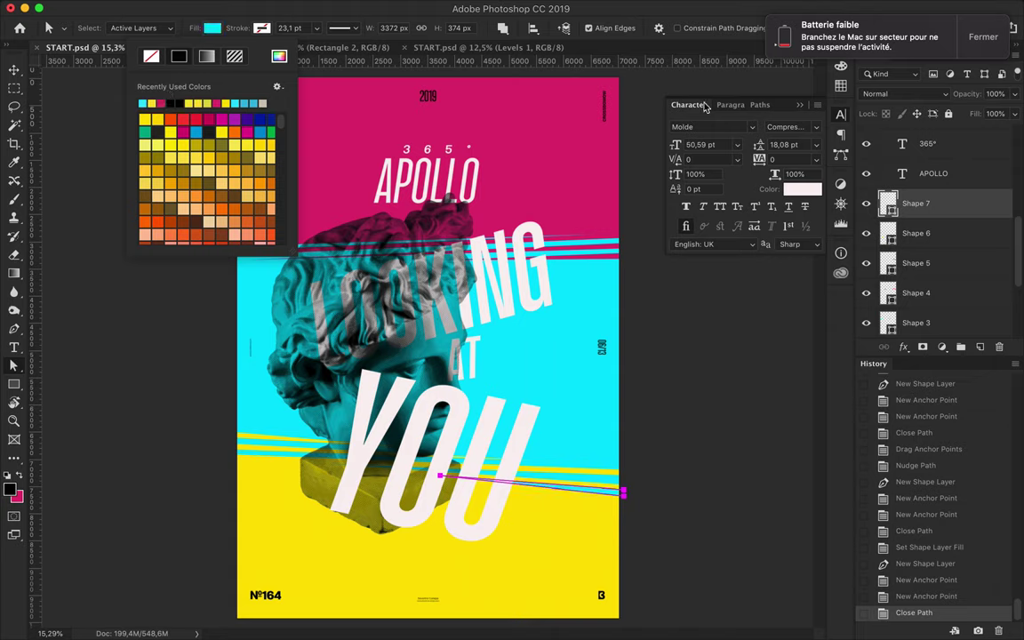
left_click(714, 320)
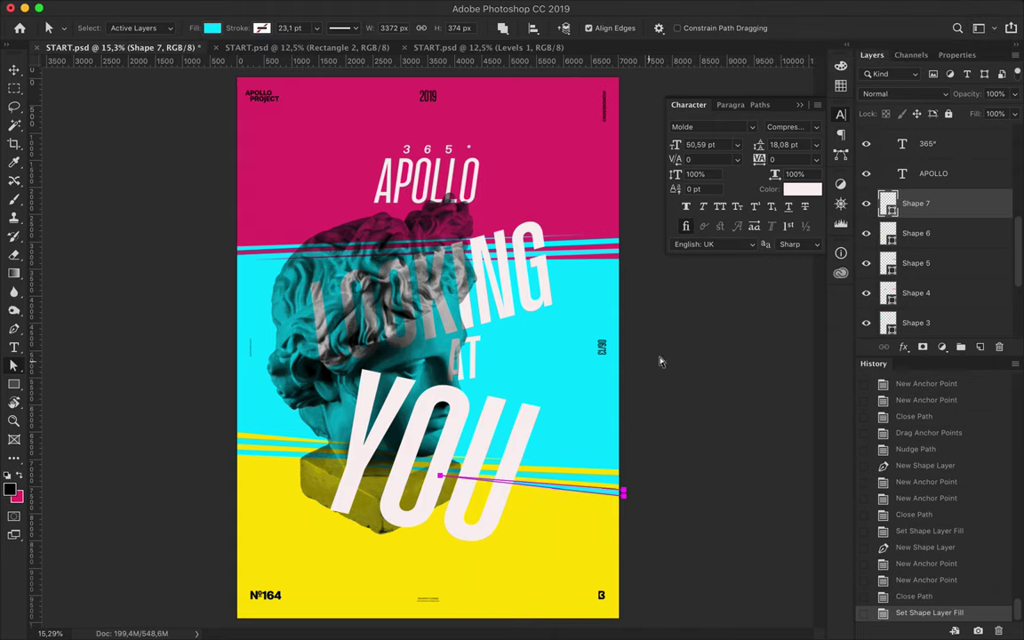
Add more stripes near the top, lower right and lower left edges
key("p")
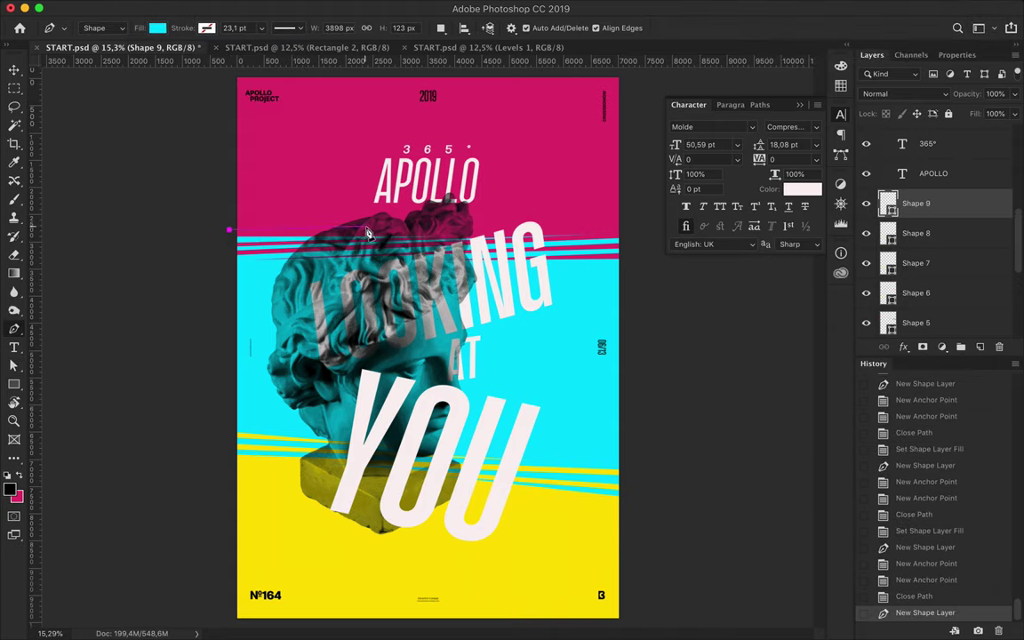
left_click(230, 227)
left_click(626, 500)
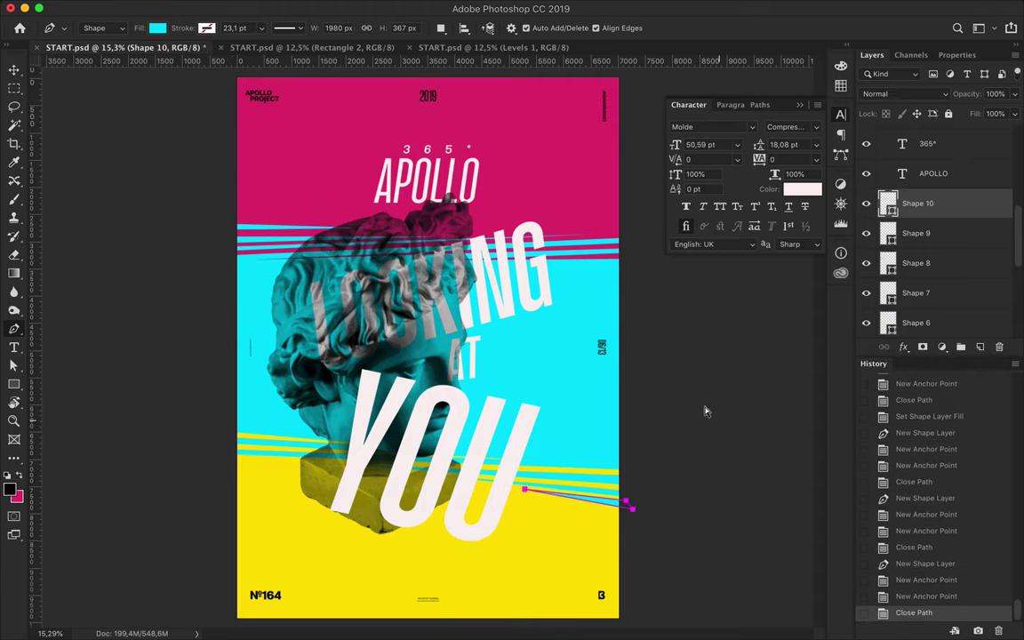
key("a")
key("p")
left_click(222, 522)
left_click(222, 522)
left_click(220, 544)
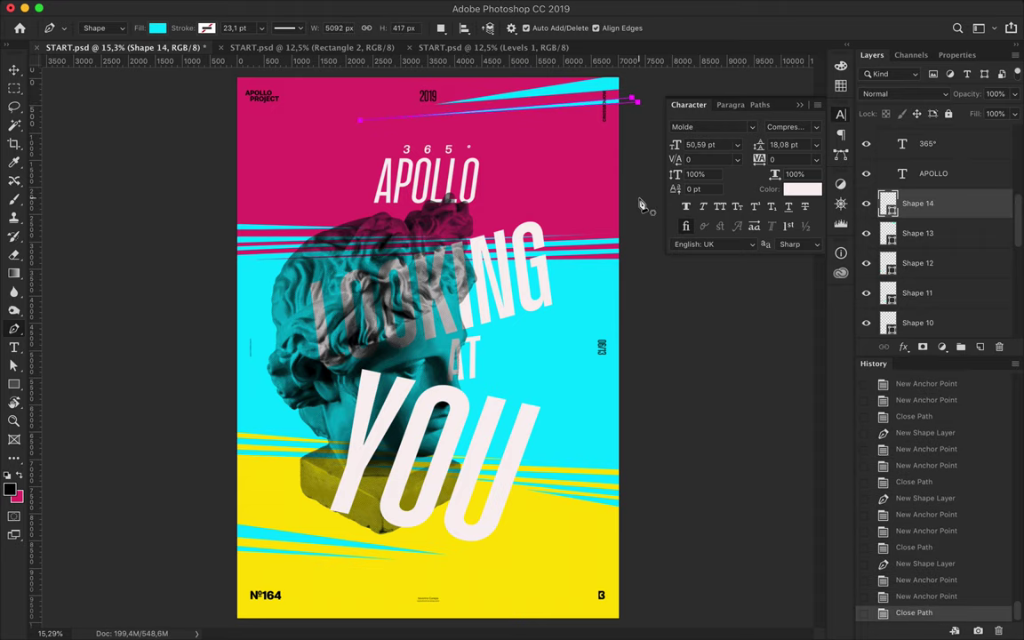
Draw a magenta stripe across the middle of the poster
left_click(157, 28)
left_click(98, 92)
left_click(502, 297)
left_click(640, 304)
key("v")
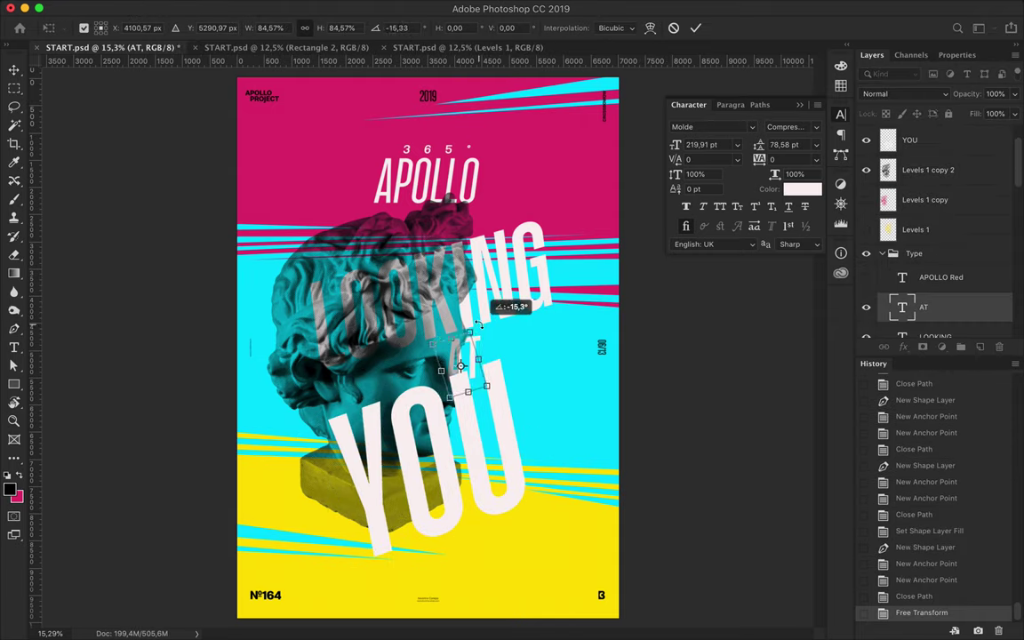
Rotate AT, move it between LOOKING and YOU, and tilt it again
key("Return")
mouse_move(442, 347)
left_mouse_down()
mouse_move(422, 301)
mouse_move(467, 311)
left_mouse_up()
key("ctrl+t")
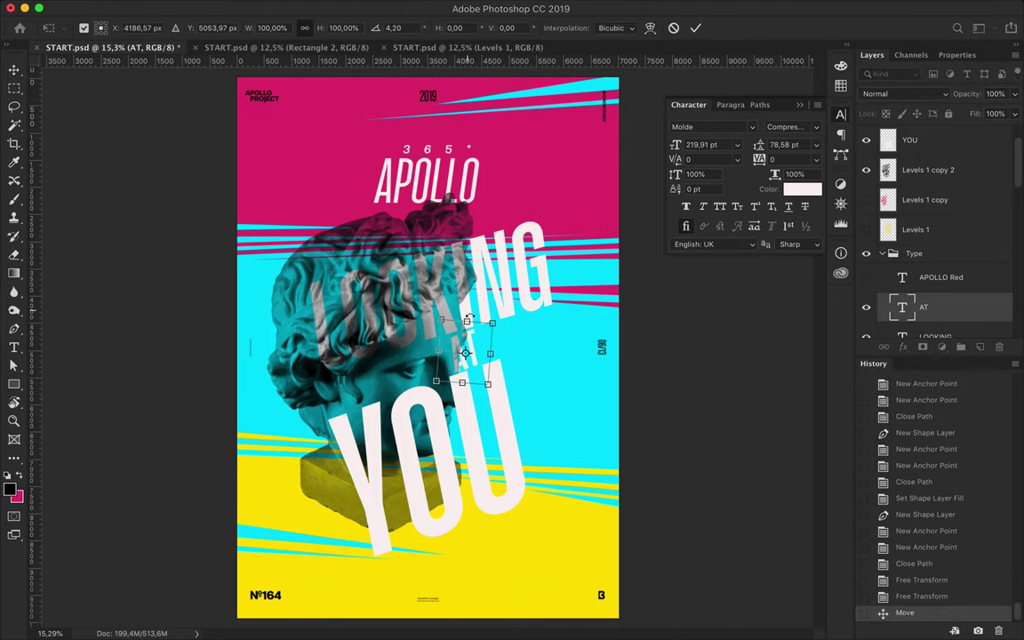
key("Return")
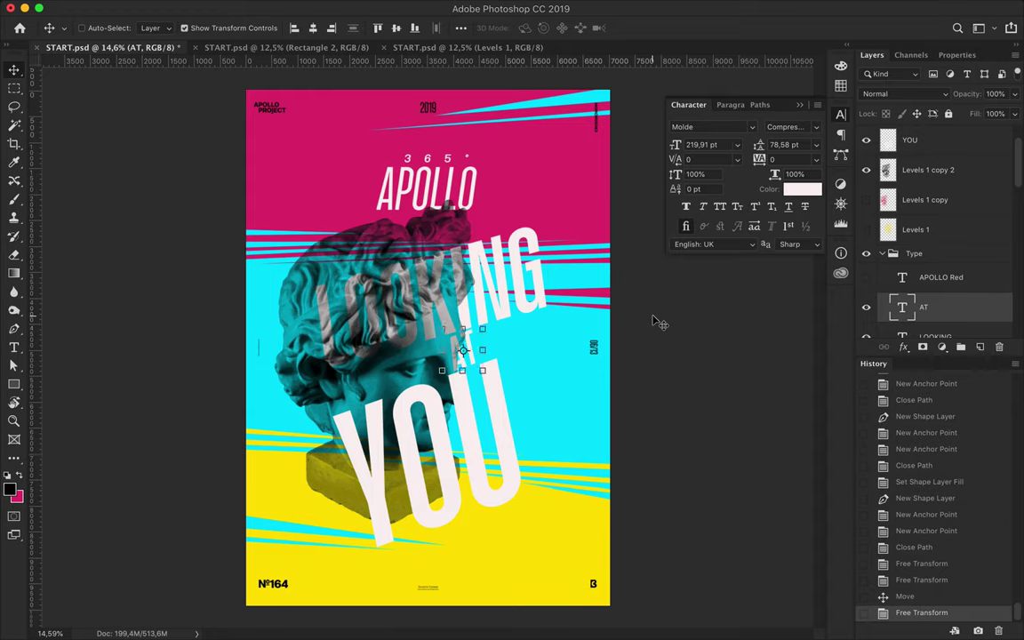
left_click(373, 338, "ctrl")
Trace the Apollo head with the Pen, load it as a selection, and paste it as a new layer
key("p")
left_click(368, 364)
left_click(427, 515)
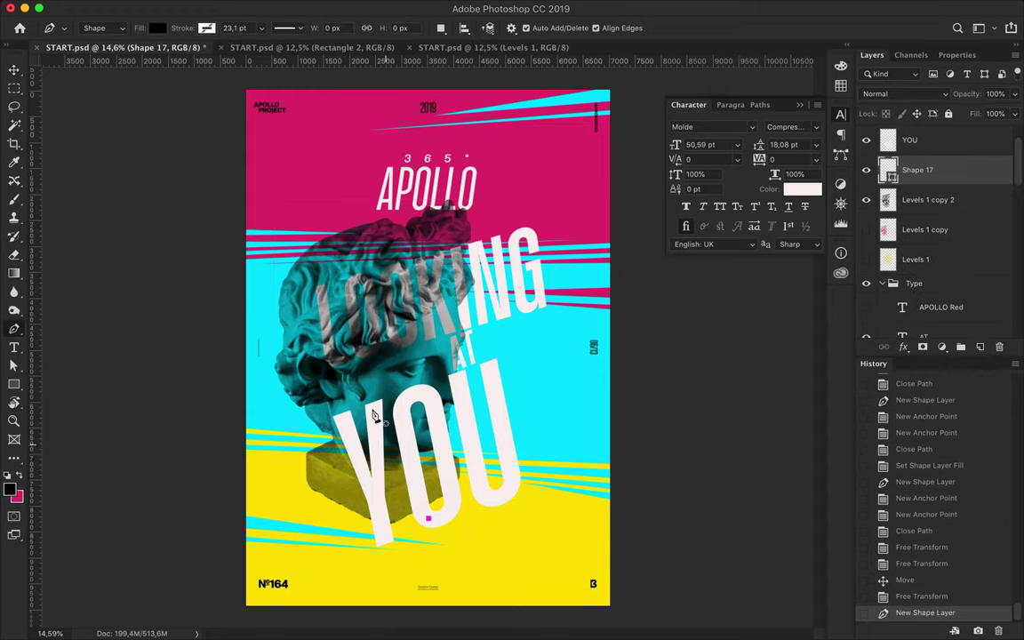
left_click(487, 480)
left_click(482, 188)
left_click(398, 200)
left_click(368, 365)
left_click(889, 169, "ctrl")
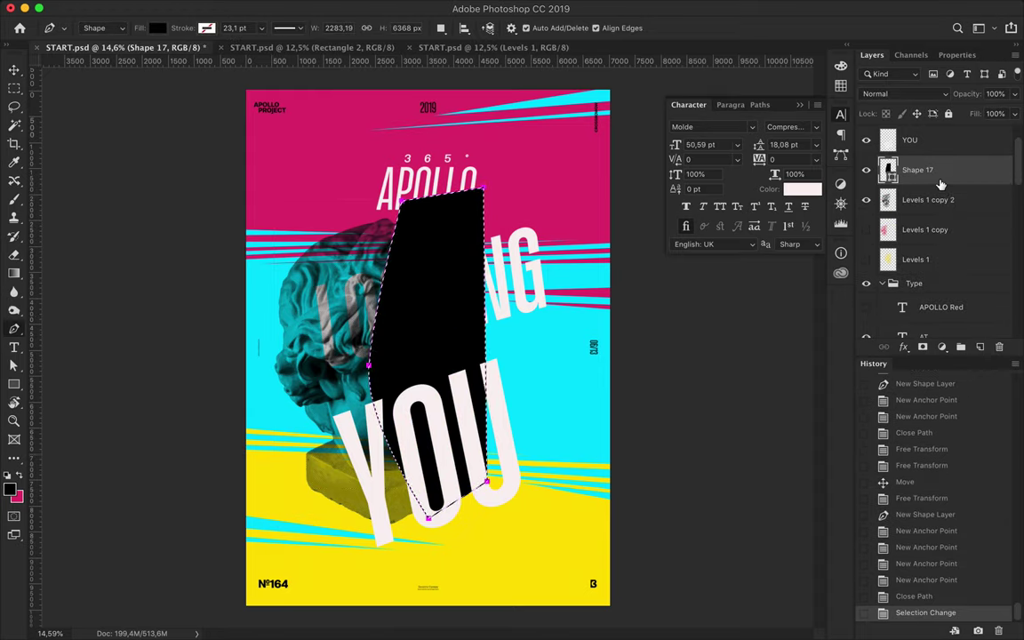
key("Delete")
key("ctrl+c")
key("ctrl+v")
Flip the head copy horizontally, enlarge it to about 133% at the right edge, and send it down
key("v")
left_click_drag(410, 251, 613, 267)
left_click(160, 8)
left_click(391, 492)
key("ctrl+t")
left_click_drag(597, 197, 613, 142)
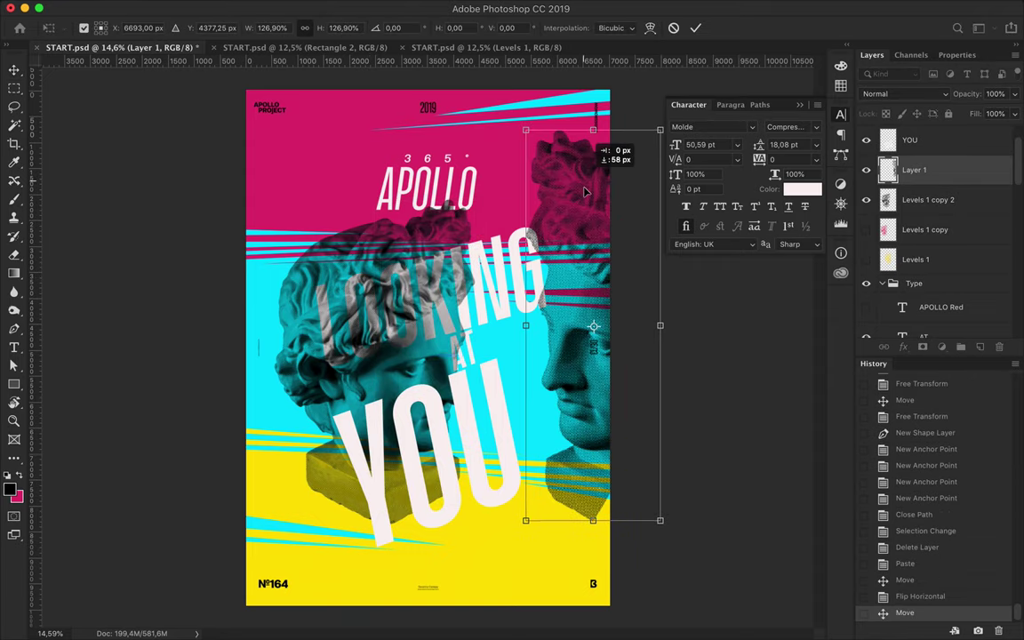
left_click_drag(592, 541, 566, 529)
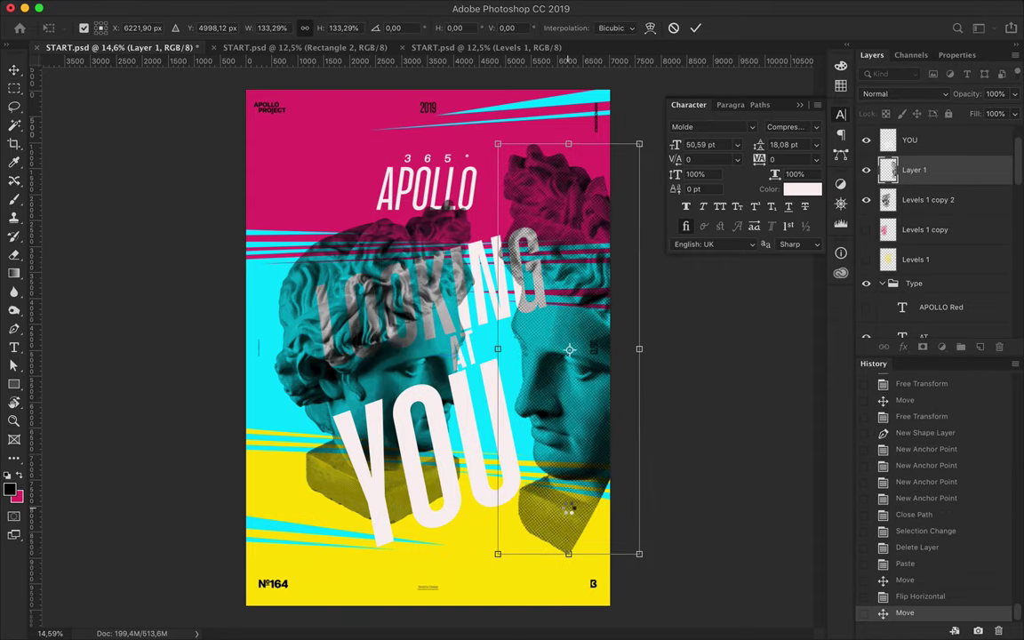
key("Return")
key("ctrl+shift+bracketleft")
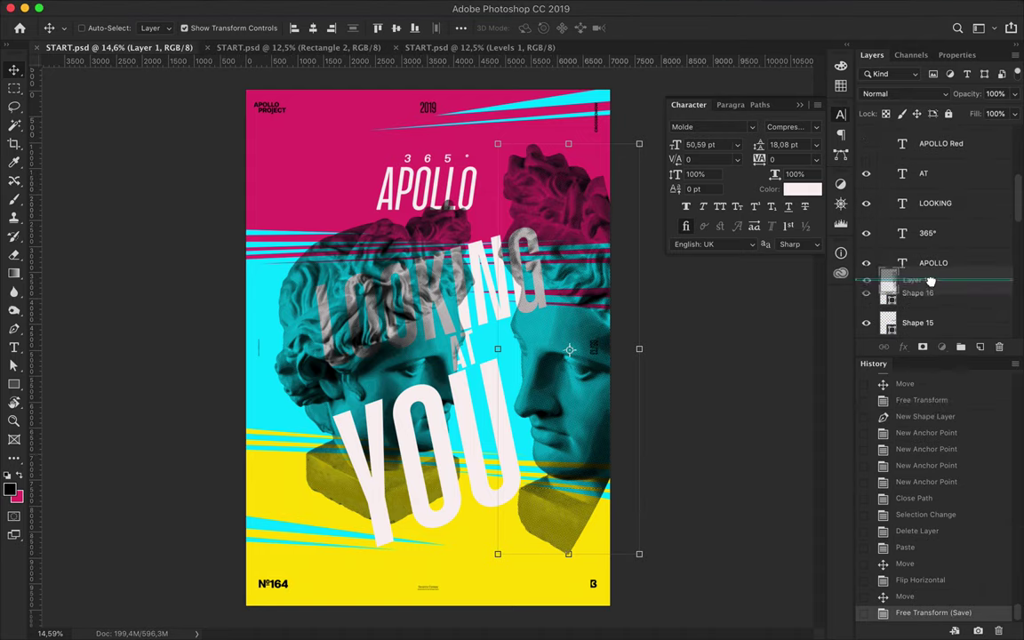
Remove a stray rectangle and draw small cyan ellipse dots near the top left
left_click(345, 253)
key("u")
mouse_move(266, 133)
left_mouse_down()
mouse_move(280, 146)
mouse_move(283, 137)
left_mouse_up()
key("Delete")
key("shift+u")
left_click_drag(304, 138, 294, 151)
Scatter about fifteen small cyan ellipse dots across the poster, including the yellow band
left_click_drag(334, 151, 343, 159)
scroll(339, 155, "up", 4)
scroll(276, 159, "down", 3)
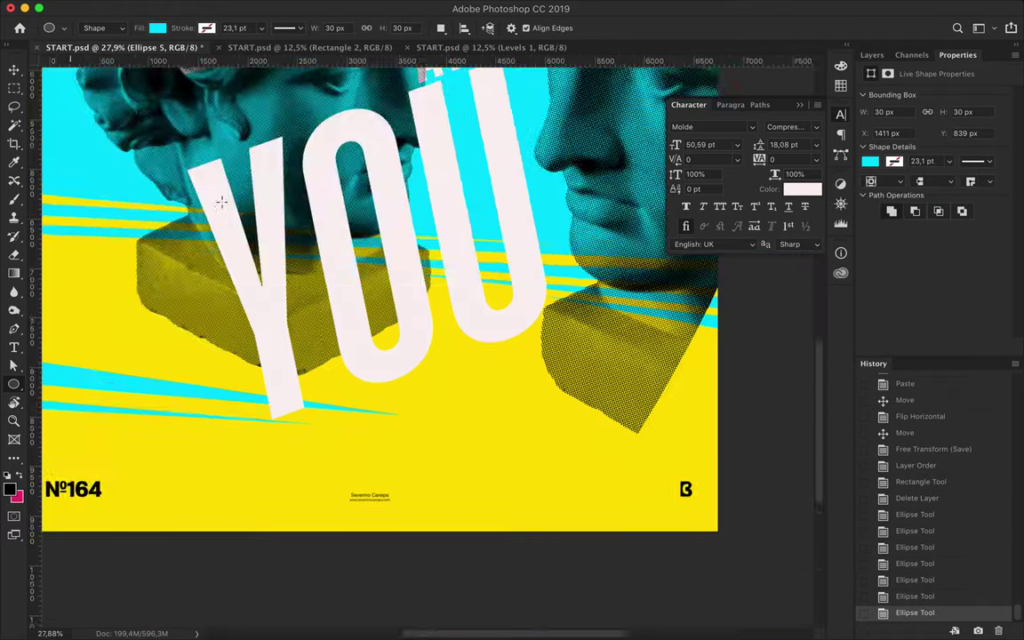
left_click_drag(380, 209, 394, 224)
left_click_drag(563, 237, 581, 217)
left_click_drag(465, 211, 477, 224)
left_click_drag(497, 222, 502, 228)
left_click_drag(400, 162, 405, 167)
left_click_drag(486, 241, 494, 250)
left_click_drag(606, 232, 612, 238)
left_click_drag(337, 217, 354, 235)
left_click_drag(349, 183, 355, 188)
left_click_drag(285, 166, 289, 172)
left_click_drag(185, 239, 190, 245)
left_click_drag(493, 266, 500, 273)
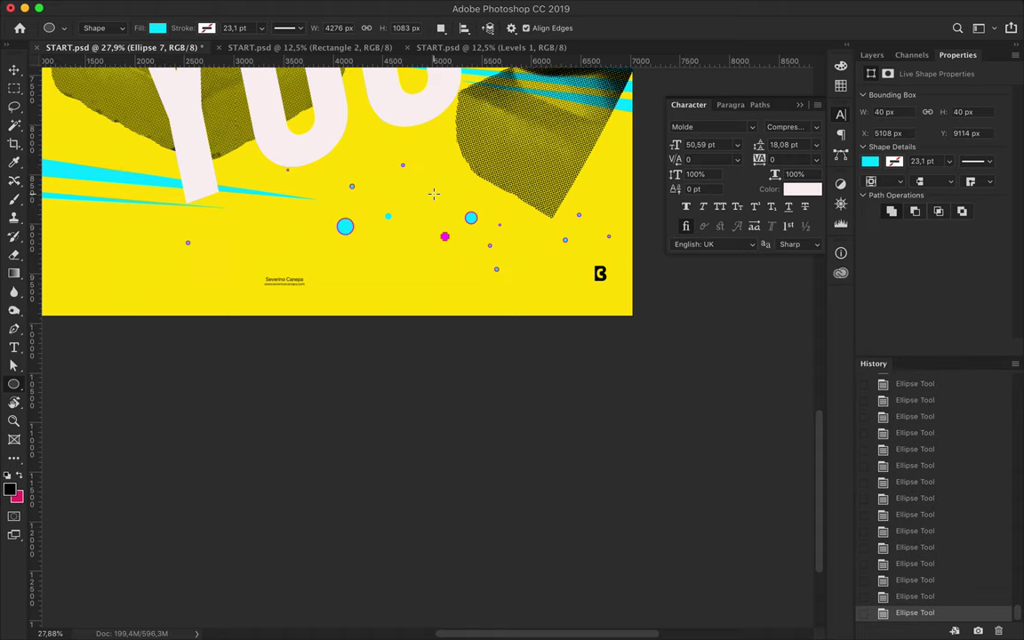
scroll(505, 274, "down", 5)
Switch the ellipse fill to magenta and add a small magenta dot beside the left head
left_click(157, 27)
left_click(87, 103)
scroll(265, 212, "up", 3)
scroll(266, 213, "up", 3)
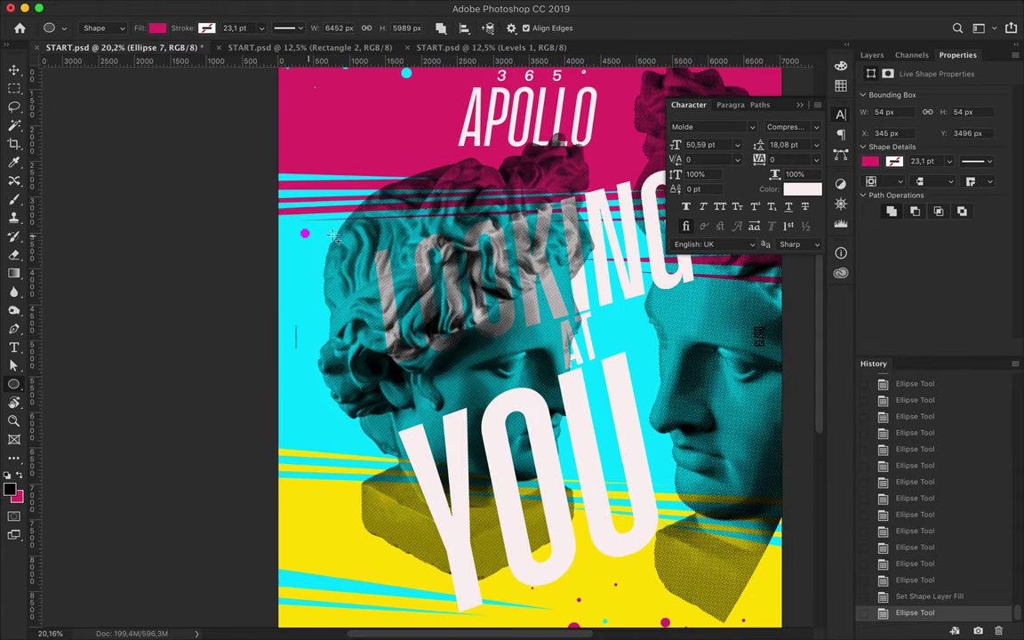
mouse_move(298, 236)
left_mouse_down()
mouse_move(304, 243)
mouse_move(300, 234)
mouse_move(359, 221)
mouse_move(318, 209)
left_mouse_up()
scroll(354, 230, "down", 1)
Switch the ellipse fill to yellow and add several small yellow dots near the right head's chin
key("v")
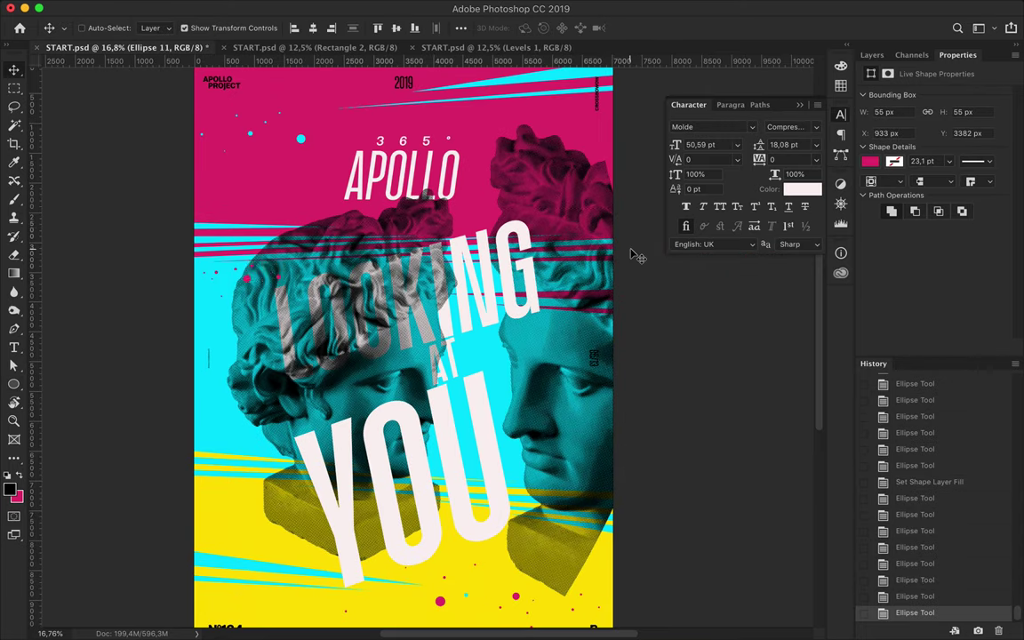
scroll(637, 253, "down", 3)
scroll(638, 254, "up", 1)
key("u")
left_click(156, 29)
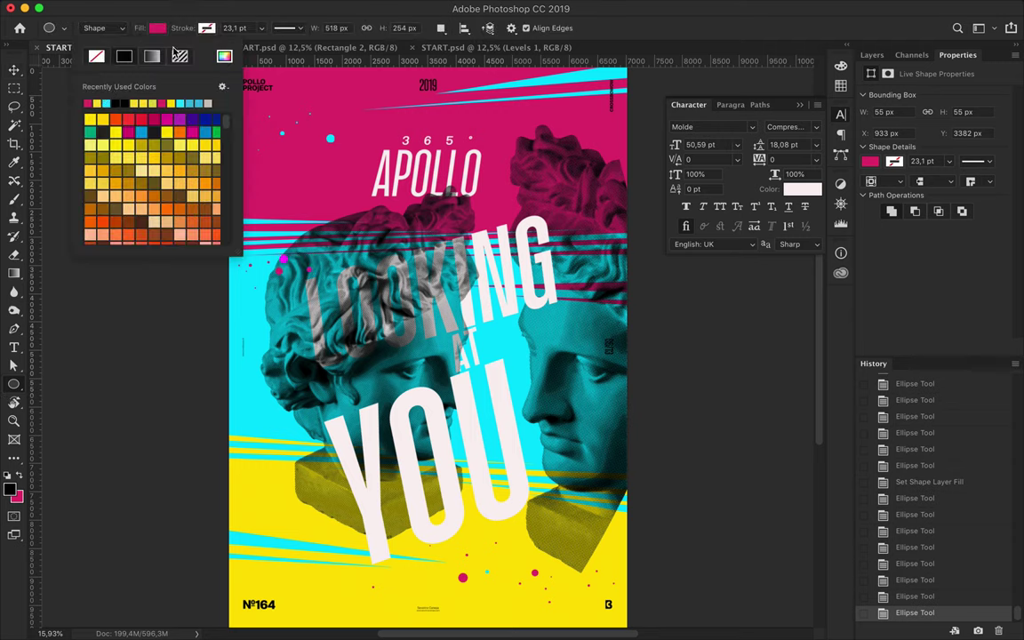
left_click(536, 458)
scroll(536, 458, "up", 4)
left_click_drag(477, 500, 485, 509)
left_click_drag(559, 488, 620, 481)
left_click_drag(393, 486, 404, 496)
left_click_drag(494, 475, 509, 511)
scroll(435, 338, "down", 2)
scroll(352, 338, "down", 2)
Recolour two existing dots magenta
key("v")
key("a")
left_click(200, 27)
left_click(133, 89)
key("v")
key("a")
left_click(405, 578)
left_click(200, 28)
left_click(178, 133)
key("v")
Nudge the APOLLO title, move the 365° text left and down, and save the poster
scroll(580, 440, "down", 1)
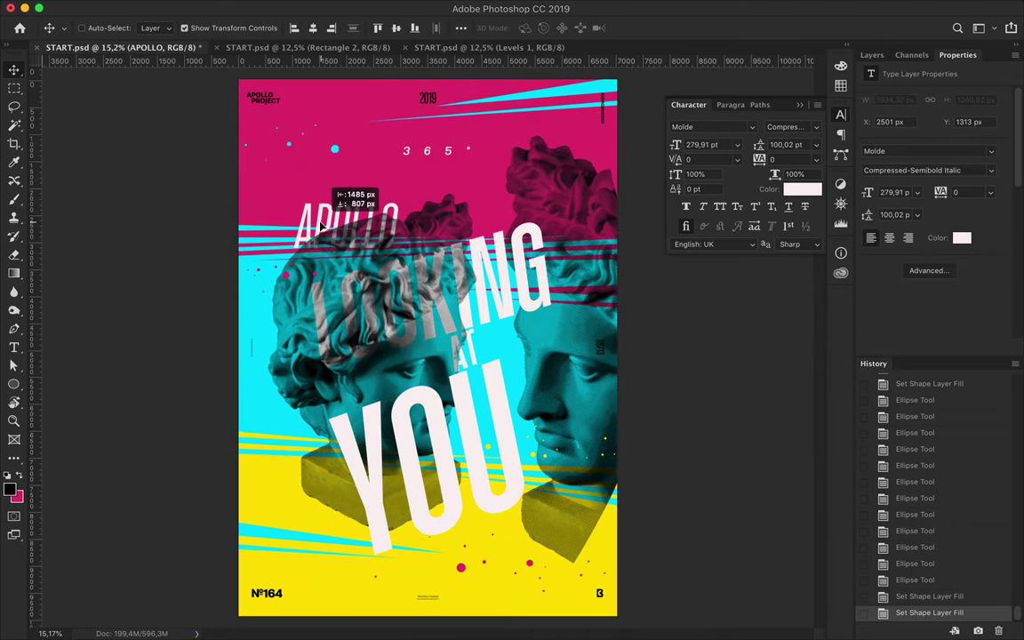
left_click_drag(322, 227, 318, 220)
left_click_drag(427, 150, 343, 184)
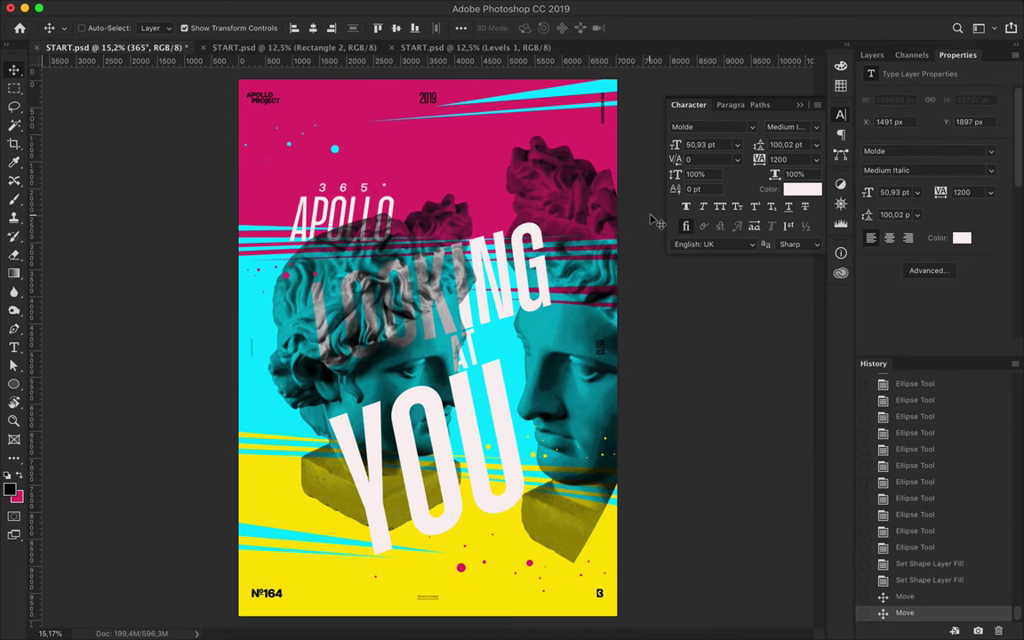
key("ctrl+s")
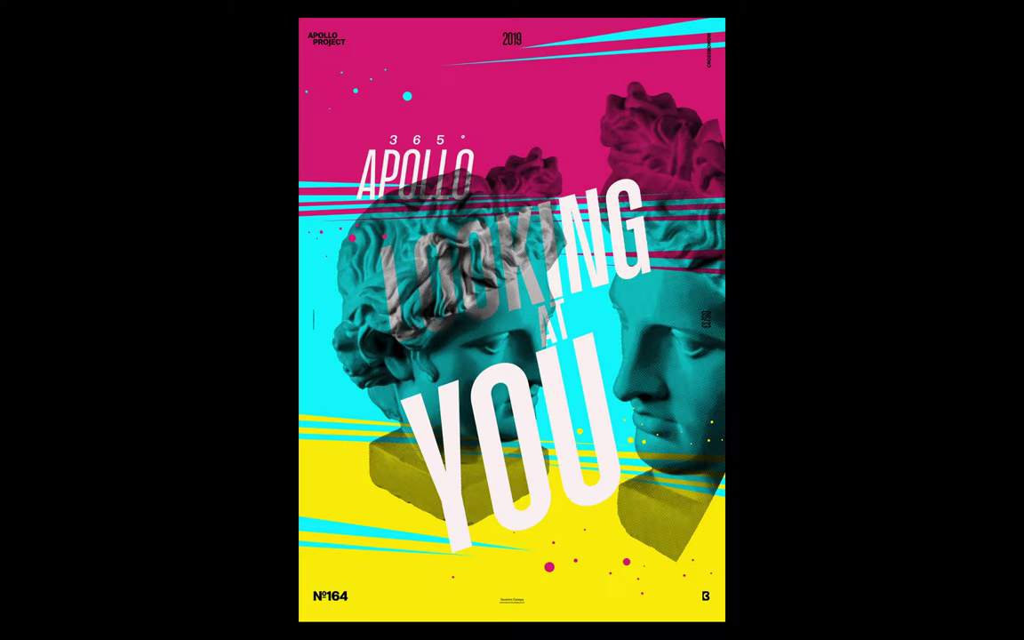